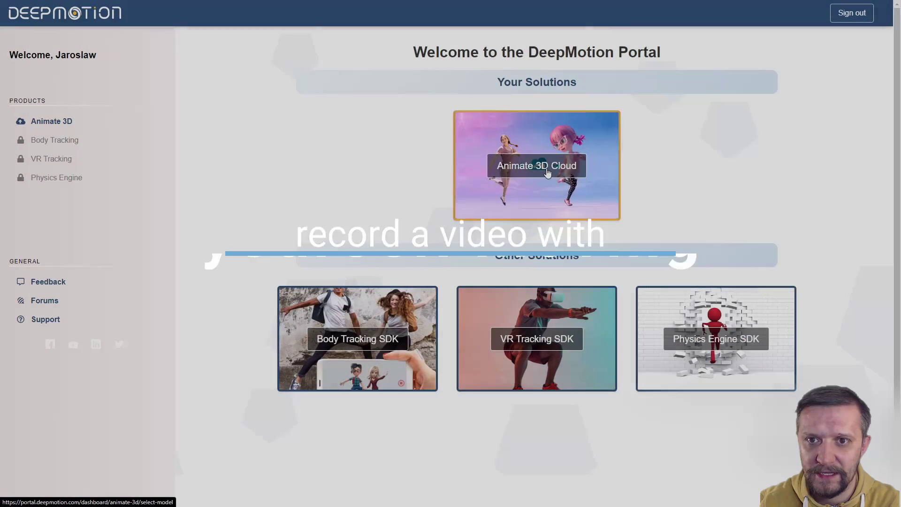
Step: Convert djTEST1.mp4 into an animation with the Default character and start the 3D preview
left_click(537, 164)
left_click(446, 156)
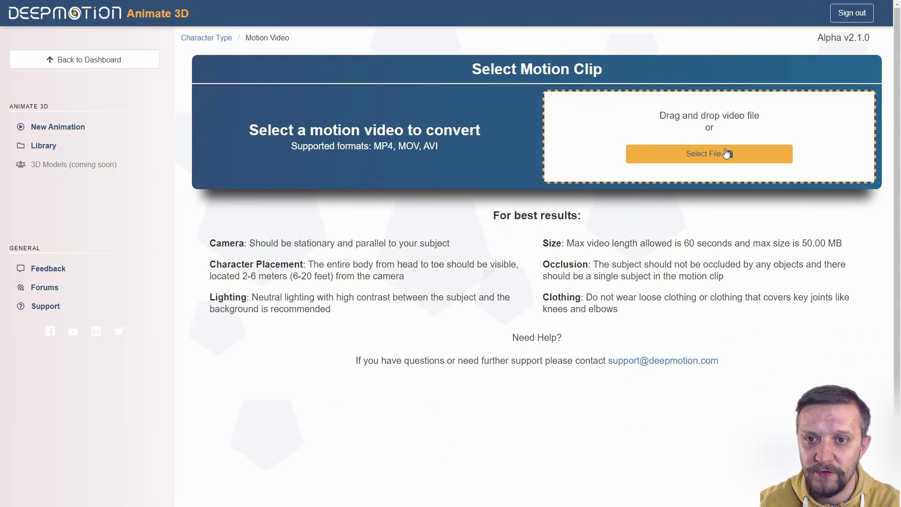
left_click(728, 154)
double_click(466, 146)
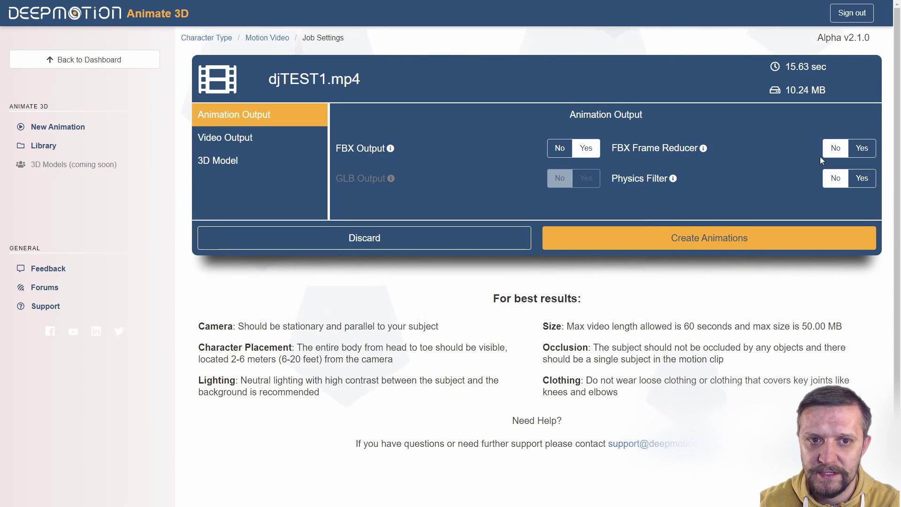
left_click(700, 239)
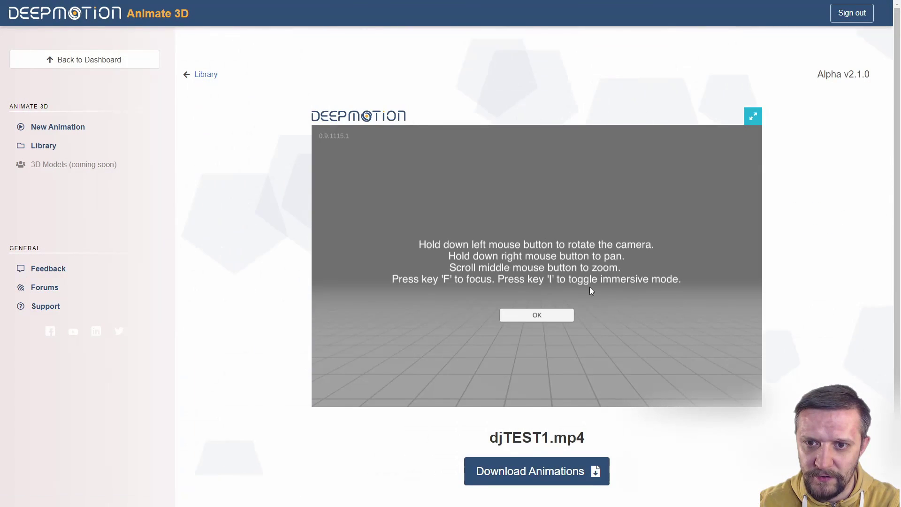
left_click(540, 314)
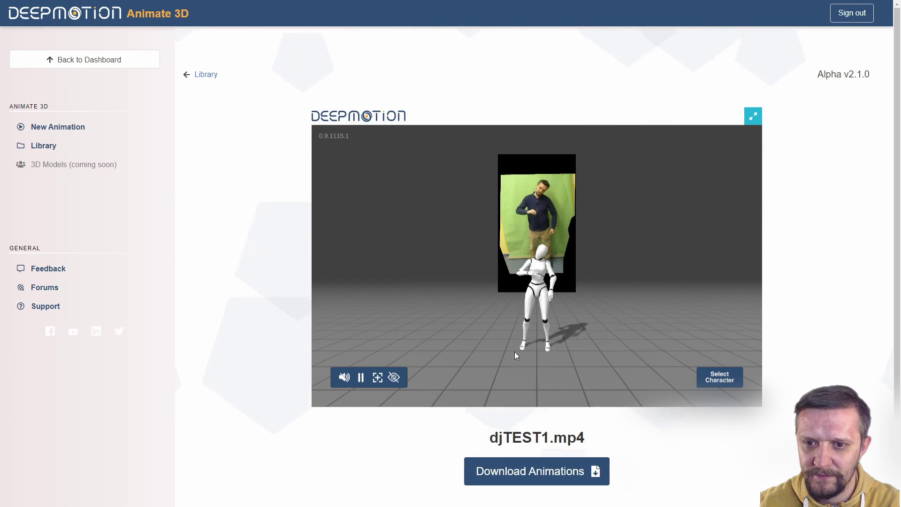
Step: Orbit the preview and swap the mannequin for the armoured character
left_click_drag(522, 353, 404, 306)
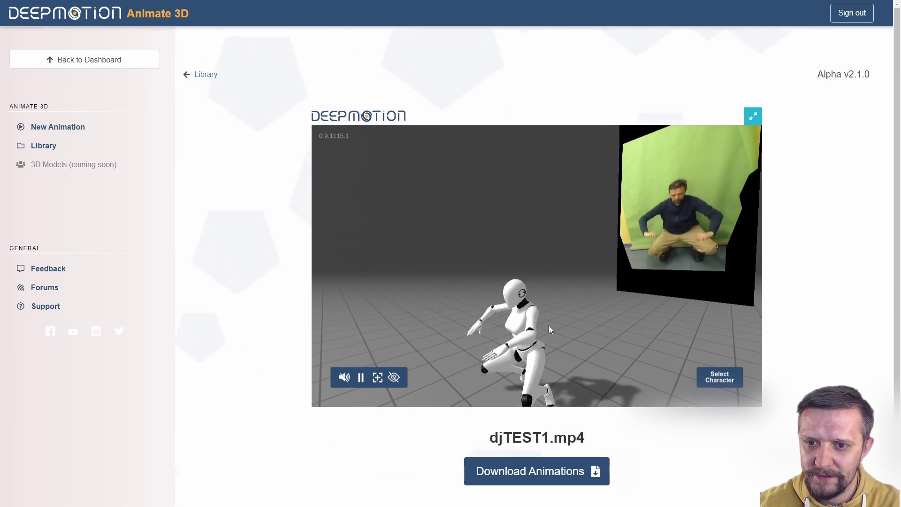
left_click_drag(548, 326, 658, 357)
left_click(720, 377)
left_click(721, 316)
mouse_move(632, 316)
left_mouse_down()
mouse_move(602, 328)
mouse_move(647, 332)
mouse_move(633, 330)
left_mouse_up()
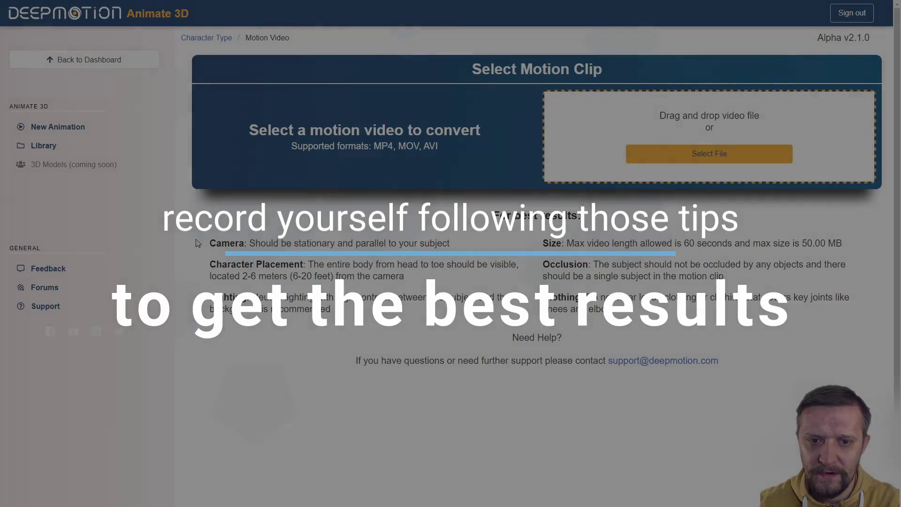
Step: Highlight the character placement and lighting tips under For best results
left_click_drag(198, 242, 450, 243)
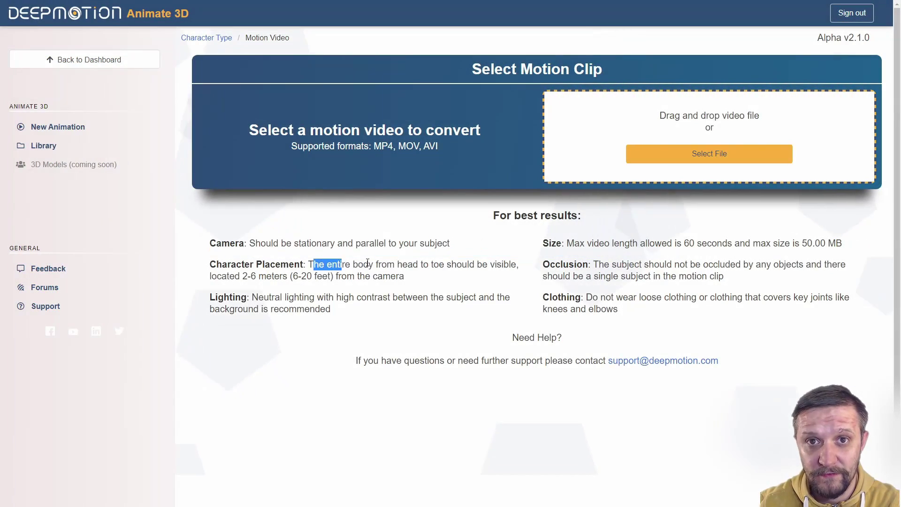
left_click_drag(246, 280, 405, 277)
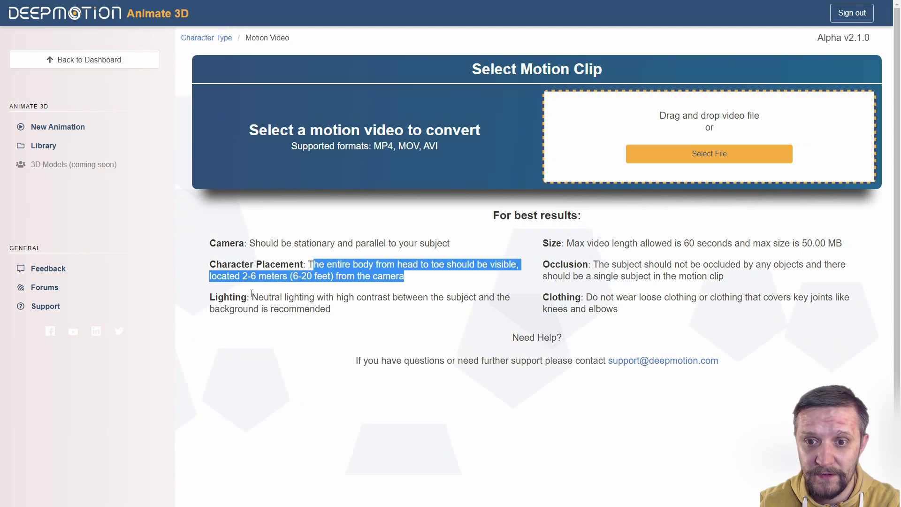
left_click_drag(252, 298, 295, 324)
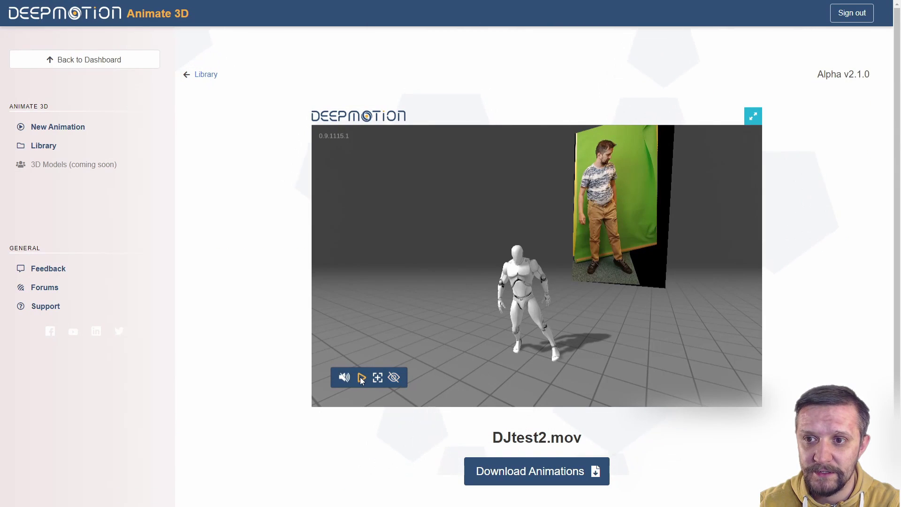
Step: Preview the DJtest2.mov animation and download it as a BVH for the Adult Male model
left_click(361, 377)
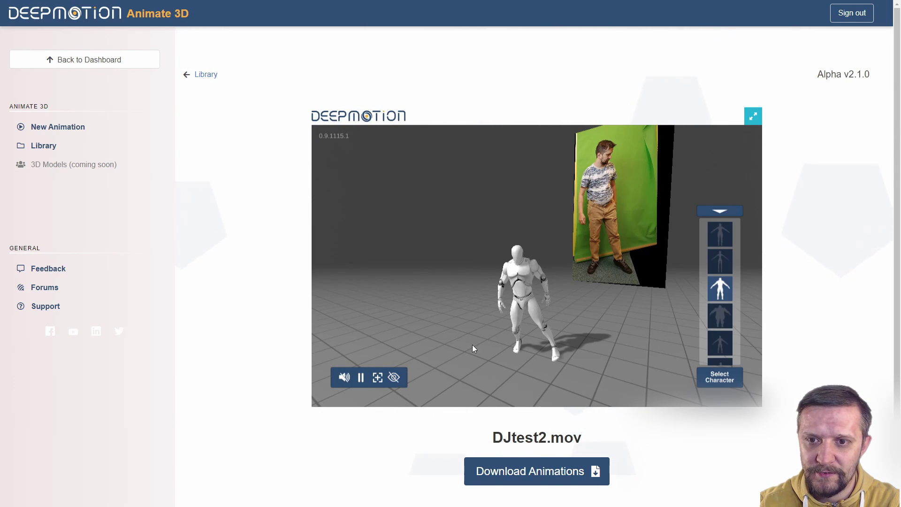
left_click_drag(489, 313, 549, 309)
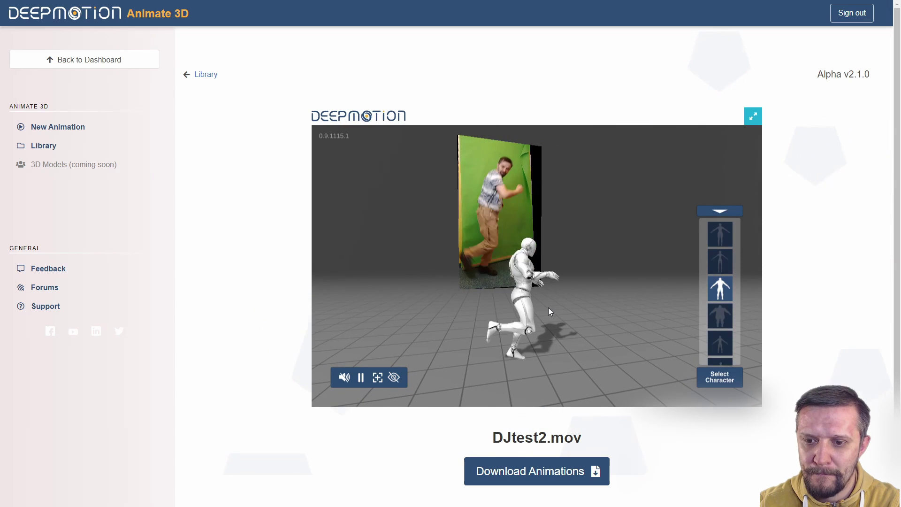
left_click(573, 465)
left_click(370, 263)
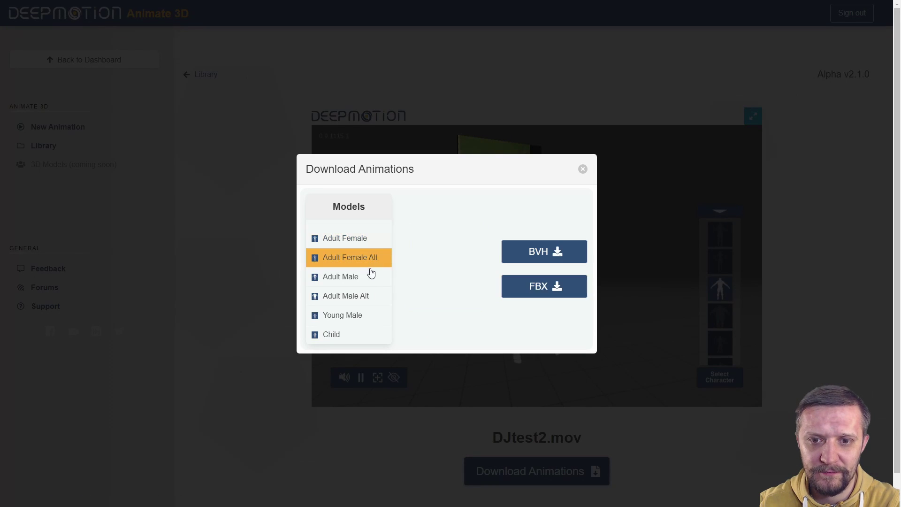
left_click(563, 258)
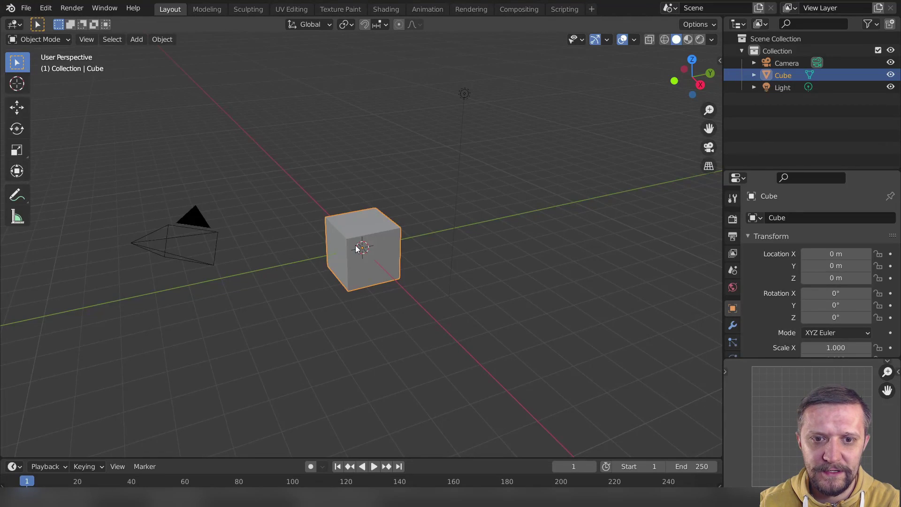
Step: Replace the default cube with the imported BVH motion-capture rig, scaled to 0.01
key("Delete")
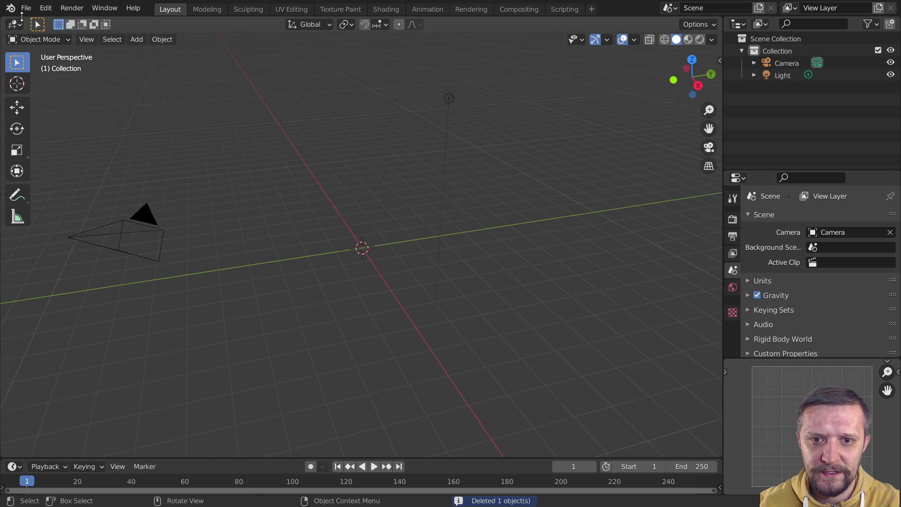
left_click(23, 9)
mouse_move(45, 172)
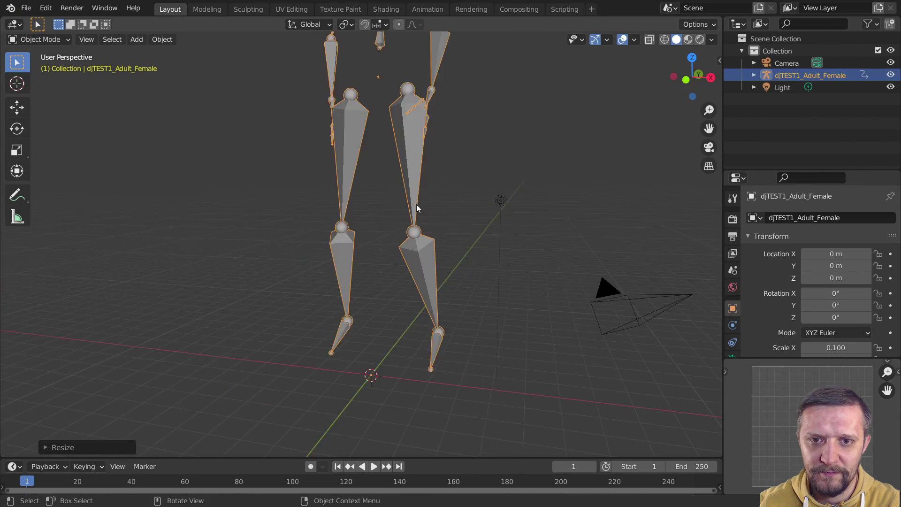
key("s")
Step: Frame the rig in the camera view and play its animation
key("KP_0")
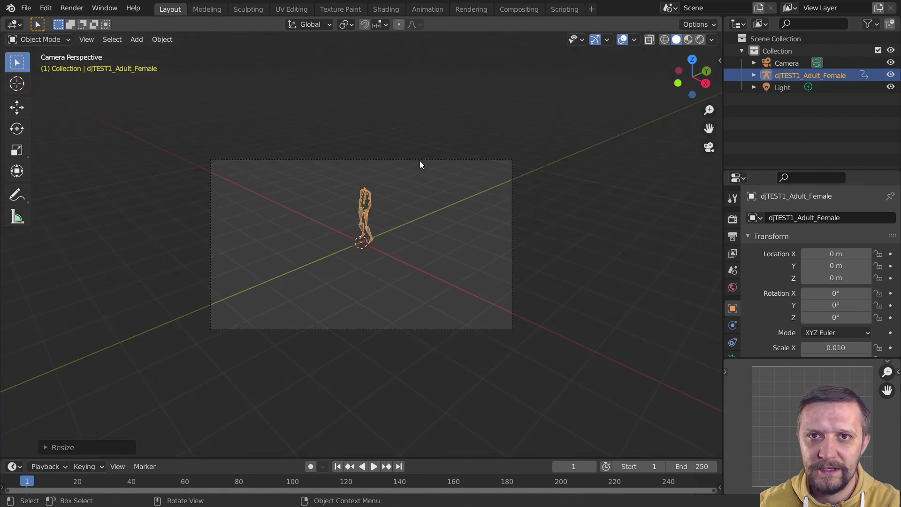
left_click(420, 160)
key("n")
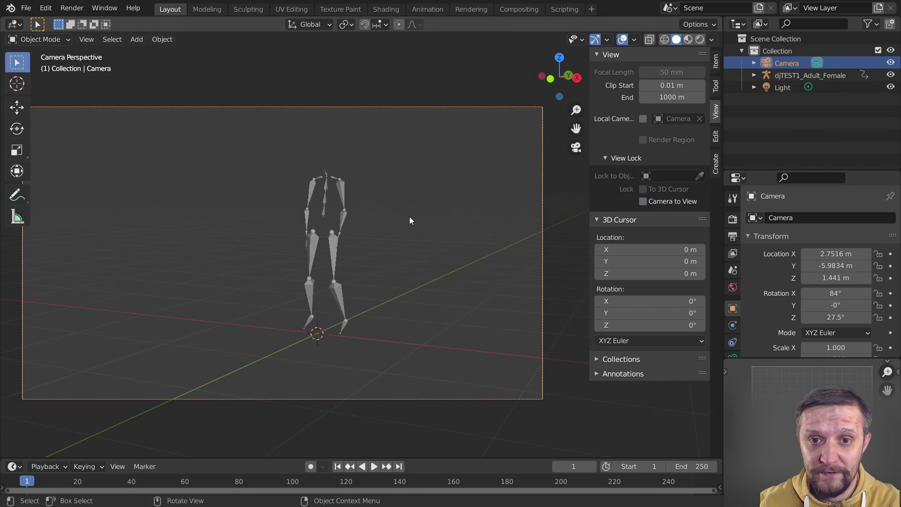
middle_click_drag(410, 216, 434, 217, "shift")
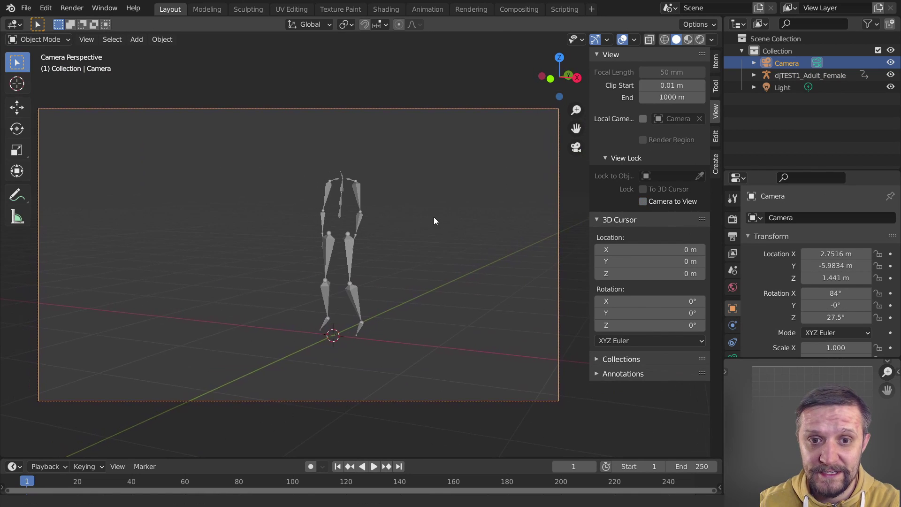
key("space")
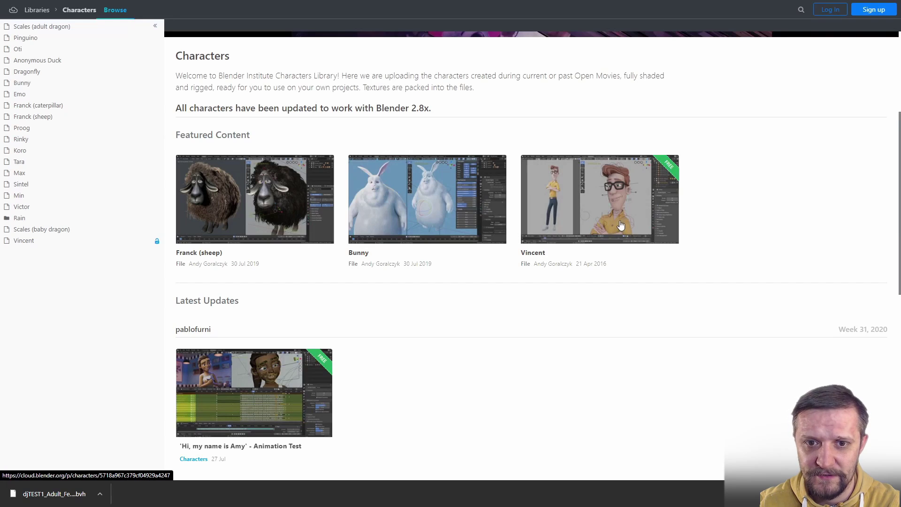
Step: Open Vincent's page in the Characters library and scroll down to its rigging notes
left_click(612, 219)
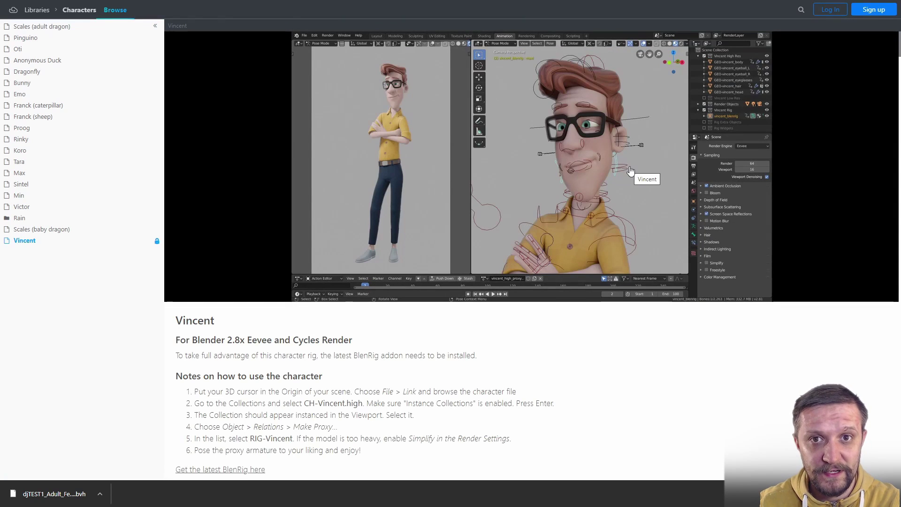
scroll(630, 170, "down", 15)
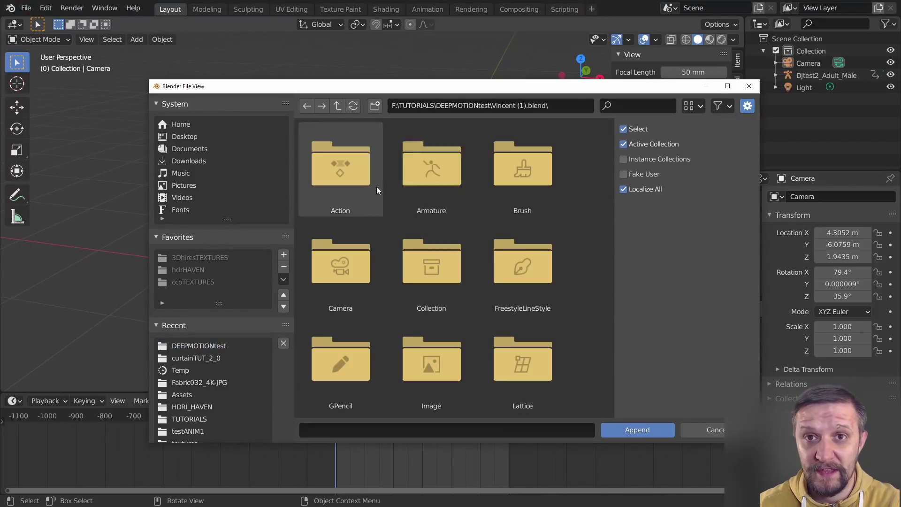
Step: Append the CH-Vincent character collection from the Vincent file into the scene
double_click(432, 256)
left_click(435, 183)
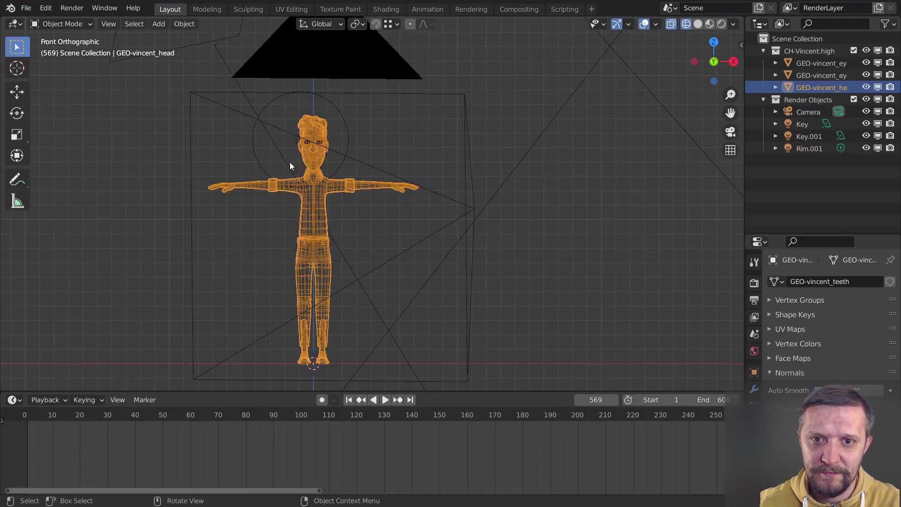
scroll(289, 162, "up", 6)
left_click(505, 147)
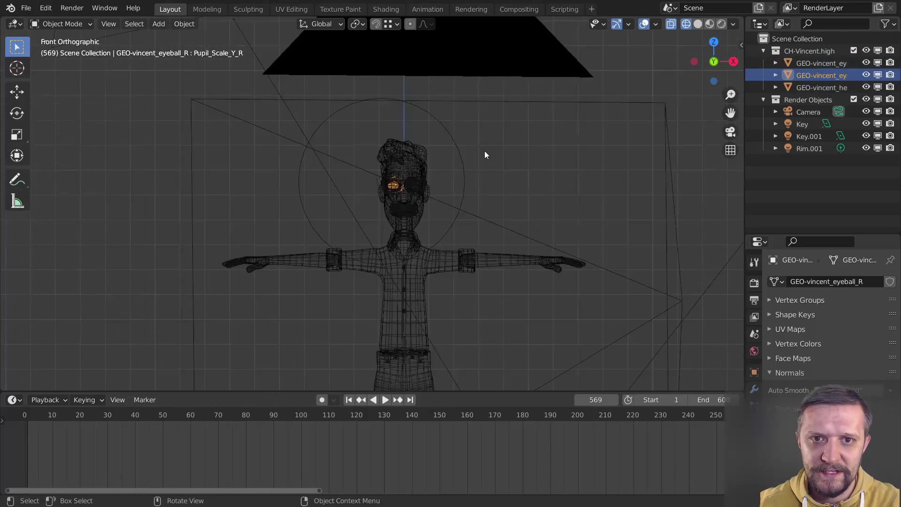
scroll(485, 151, "down", 8)
Step: Scale the imported mocap rig down to 0.1
key("s")
key("0")
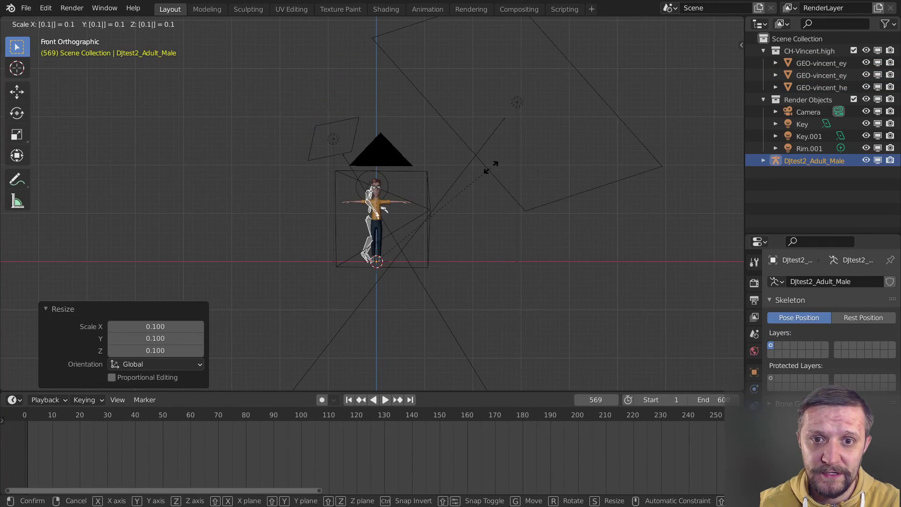
key("Return")
scroll(490, 169, "up", 5)
scroll(486, 171, "down", 4)
Step: Rewind to the first frame and play the armature's mocap animation beside Vincent
left_click(348, 399)
scroll(384, 244, "up", 7)
scroll(384, 243, "down", 2)
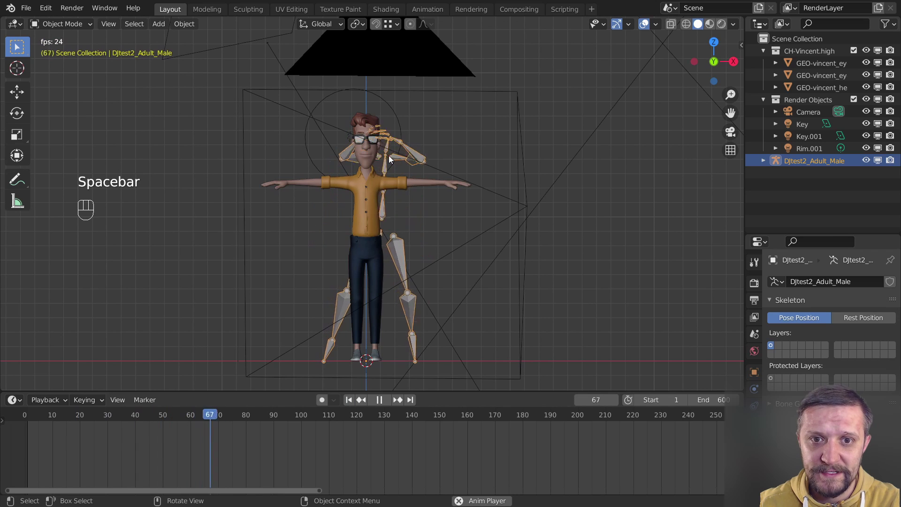
middle_click_drag(389, 156, 420, 218, "shift")
scroll(467, 162, "up", 2)
key("space")
key("space")
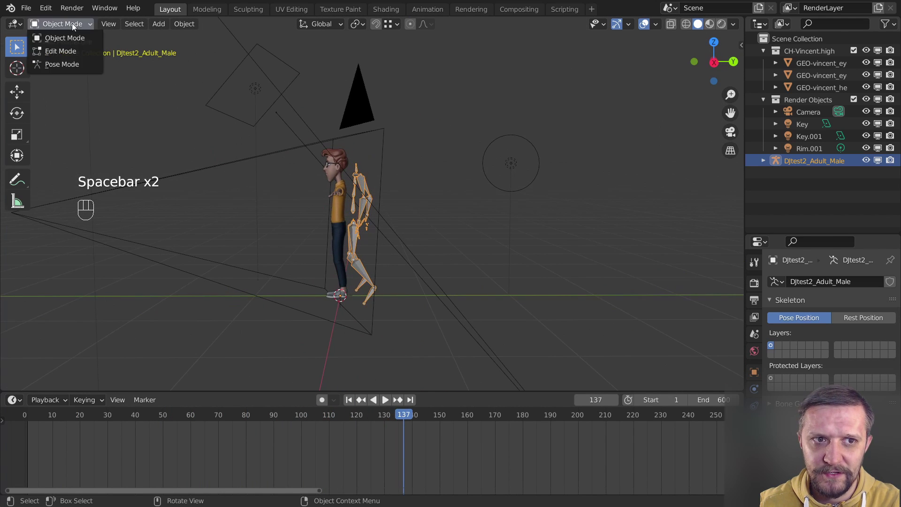
Step: Put the armature in Pose Mode at its rest position and view it from the front
left_click(755, 389)
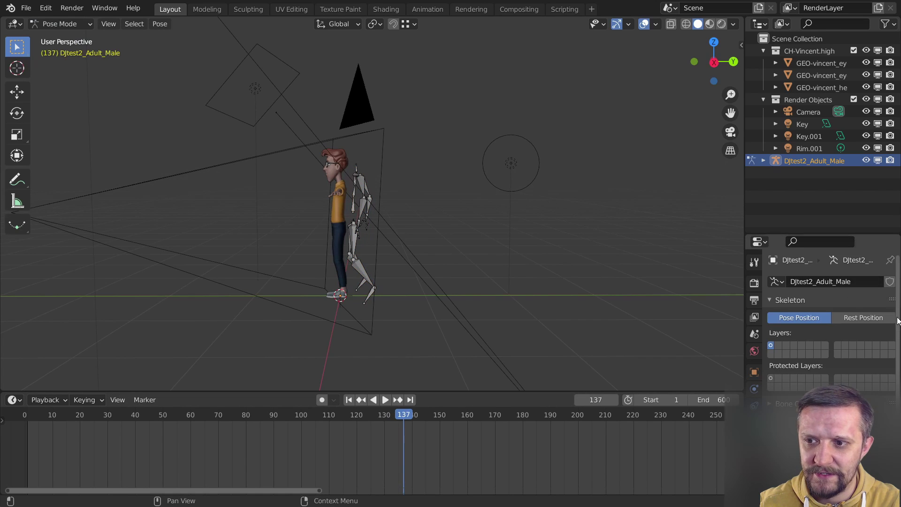
left_click(891, 319)
middle_click_drag(392, 258, 501, 247)
key("KP_1")
Step: Scale the armature to 0.764 and raise it to line up with Vincent
key("g")
key("z")
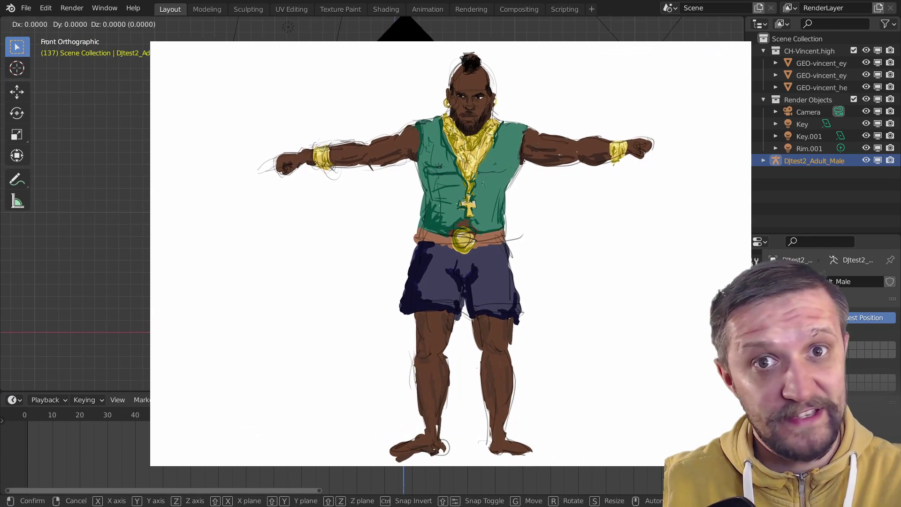
left_click(530, 162)
key("s")
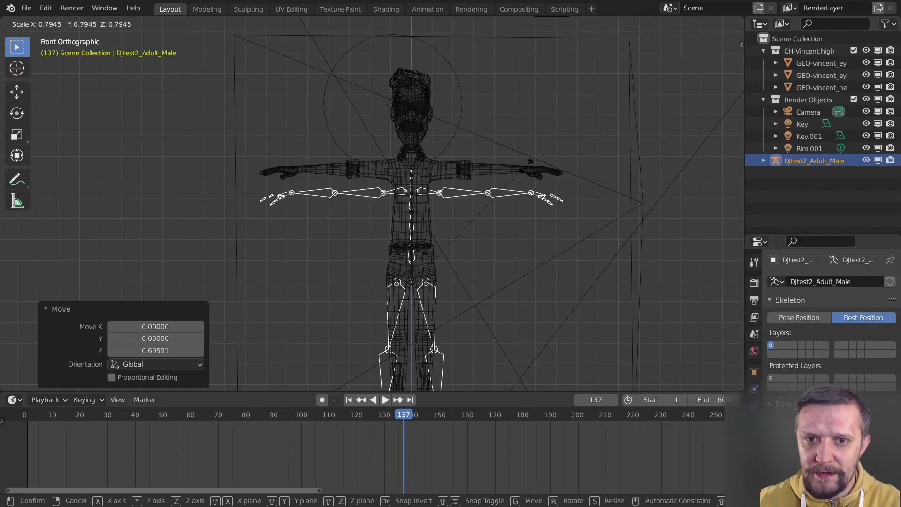
left_click(506, 179)
key("g")
key("z")
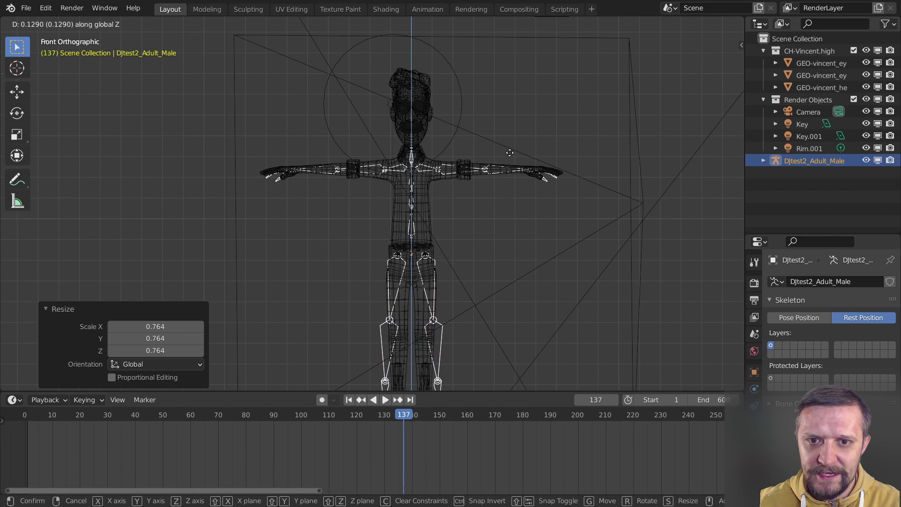
left_click(509, 154)
middle_click_drag(434, 285, 427, 105, "shift")
scroll(428, 106, "up", 3)
Step: In Edit Mode, lower the knee joints and foot bones vertically
key("Tab")
left_click_drag(315, 143, 455, 206)
key("g")
key("z")
left_click(463, 218)
left_click_drag(303, 204, 458, 284)
key("g")
key("z")
left_click(429, 266)
Step: Select the left knee joint and slide it onto the mesh's knee
left_click(741, 46)
left_click(627, 40)
key("n")
middle_click_drag(476, 162, 489, 199, "shift")
left_click_drag(349, 194, 375, 215)
Step: Move the left and right knee joints inward so they sit inside the mesh legs
key("g")
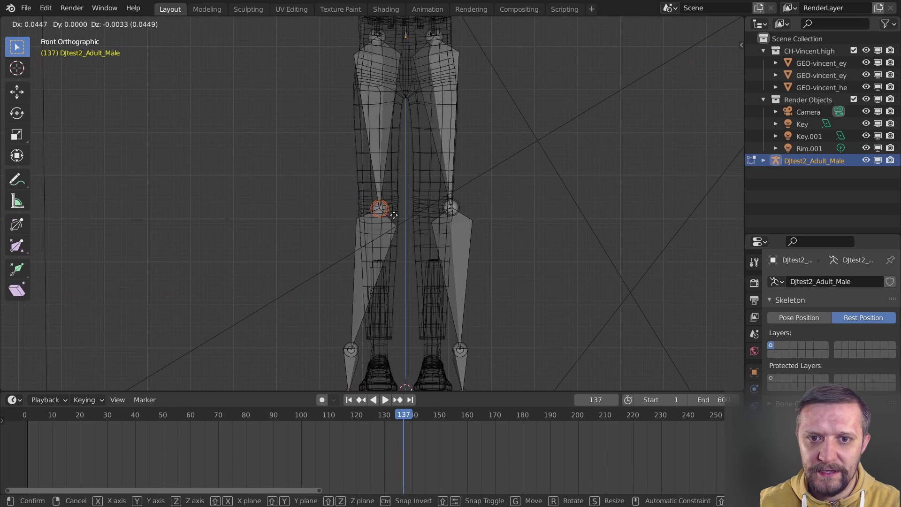
left_click(393, 217)
left_click_drag(435, 192, 466, 218)
key("g")
left_click(444, 218)
left_click(497, 206)
scroll(498, 206, "down", 2)
Step: Nudge both knee joints further into place within Vincent's knees
key("n")
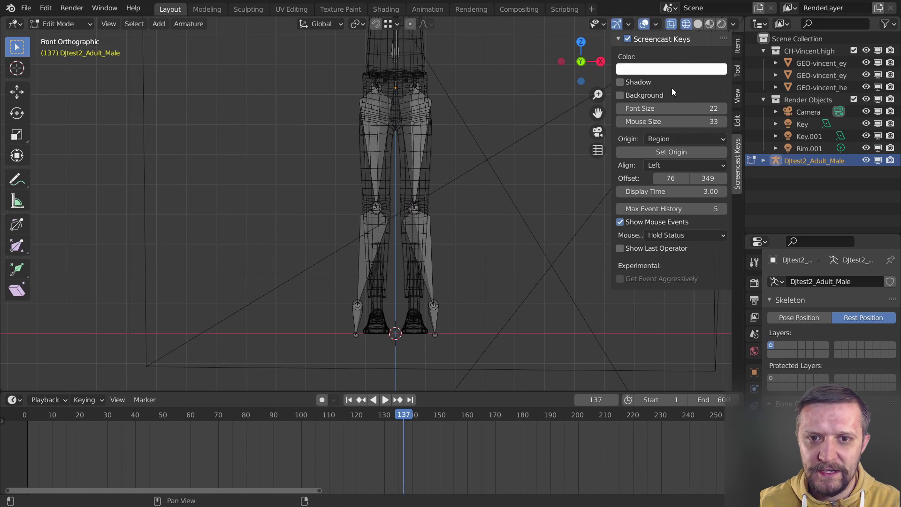
left_click(621, 249)
left_click_drag(612, 207, 732, 207)
scroll(413, 211, "up", 4)
left_click_drag(437, 190, 476, 235)
key("g")
left_click(456, 239)
Step: Move the right and left foot bones inward into the mesh feet
left_click_drag(342, 180, 404, 237)
key("g")
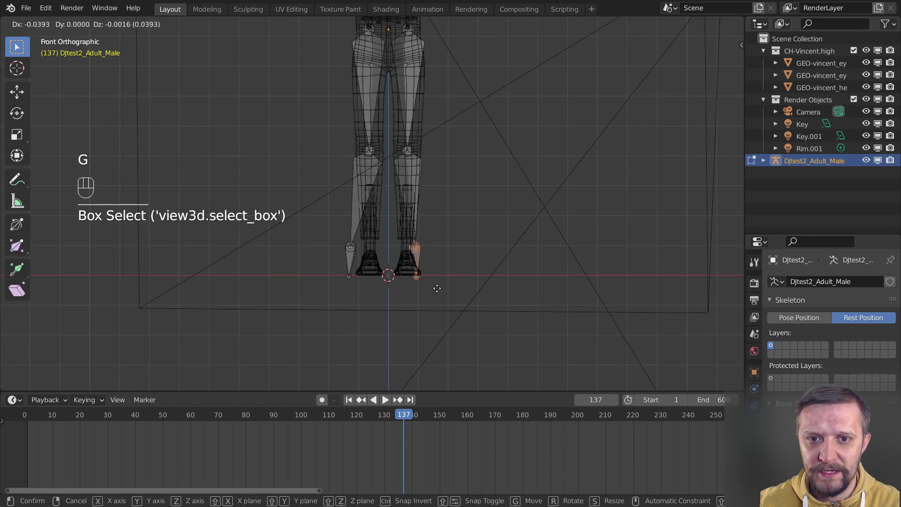
left_click(432, 294)
left_click_drag(334, 233, 365, 289)
key("g")
left_click(391, 300)
Step: Fit the thumb bone chain inside Vincent's thumb
middle_click_drag(516, 117, 347, 329, "shift")
scroll(458, 151, "up", 3)
left_click_drag(641, 246, 565, 199)
key("g")
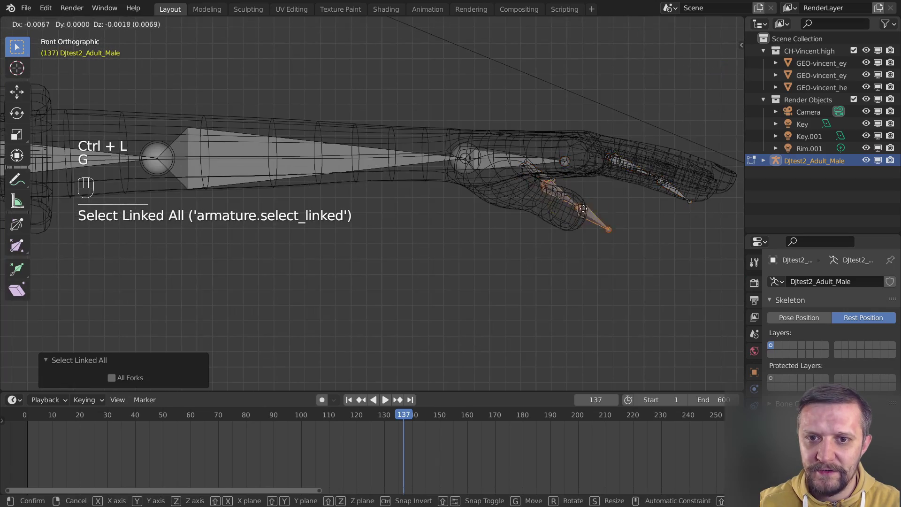
left_click(568, 197)
key("g")
left_click(512, 192)
Step: Move the wrist and elbow joints into the mesh arm
left_click_drag(394, 123, 443, 181)
key("g")
middle_click_drag(188, 178, 392, 181, "shift")
left_click_drag(450, 159, 525, 246)
key("g")
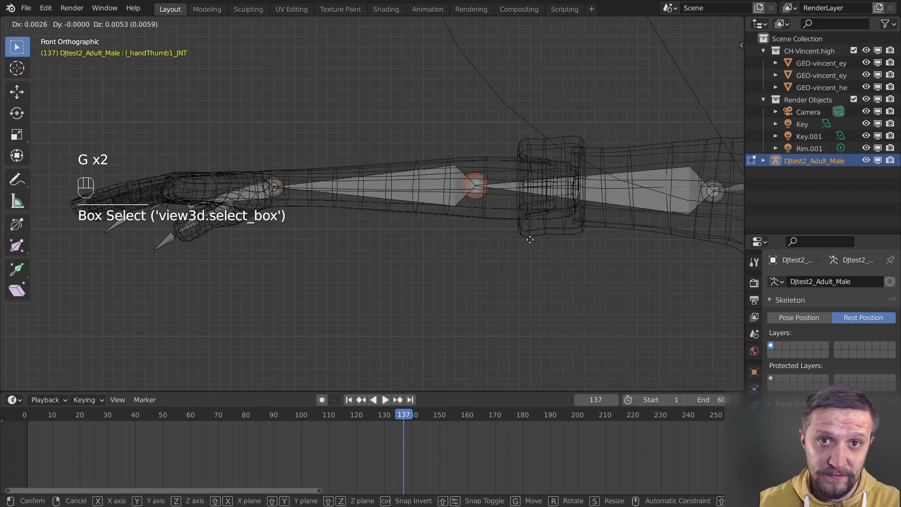
left_click(533, 243)
Step: Move the hand bones into Vincent's mesh hand
middle_click_drag(301, 197, 564, 184, "shift")
scroll(423, 212, "up", 3)
left_click_drag(357, 141, 629, 277)
key("g")
left_click(642, 288)
middle_click_drag(642, 288, 567, 308, "shift")
Step: Adjust the thumb and neck bones, checking them from the right side and top views
key("c")
key("g")
left_click(597, 220)
scroll(579, 215, "down", 4)
key("g")
scroll(415, 121, "down", 5)
key("KP_3")
key("g")
key("KP_7")
Step: Select both arms' bones and shoulder and shift them along the Y axis into the mesh
left_click_drag(549, 240, 269, 91)
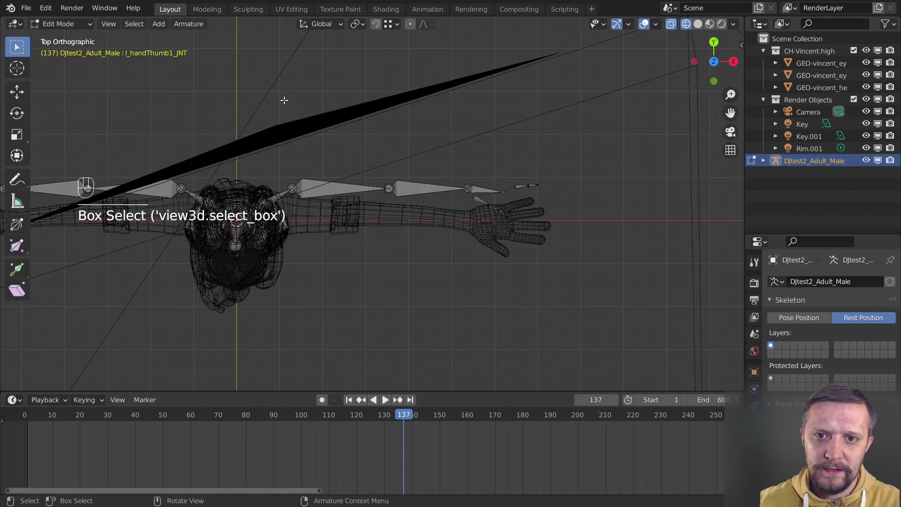
left_click_drag(365, 57, 665, 263)
key("c")
left_click(293, 186)
left_click_drag(181, 187, 47, 185)
right_click(43, 165)
middle_click_drag(42, 163, 158, 148, "shift")
key("g")
key("y")
left_click(197, 183)
Step: Move both forearms and hands along the Y axis into the mesh arms
left_click_drag(472, 51, 722, 291)
left_click_drag(214, 107, 53, 273, "shift")
key("g")
key("y")
left_click(619, 178)
middle_click_drag(627, 172, 519, 173, "shift")
Step: Fit each hand's bones inside the corresponding mesh hand
left_click_drag(463, 157, 622, 256)
key("g")
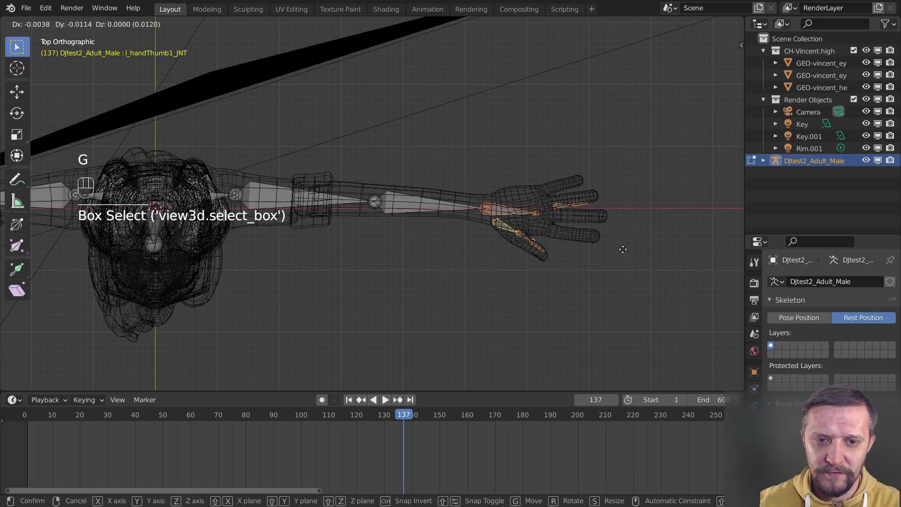
left_click(621, 248)
middle_click_drag(98, 235, 705, 216, "shift")
left_click_drag(362, 136, 542, 265)
key("g")
Step: Recheck from front and side views, realign the knee, ankle and foot joints, then exit Edit Mode
key("Tab")
key("KP_3")
key("KP_1")
key("KP_3")
key("Tab")
left_click_drag(408, 188, 452, 213)
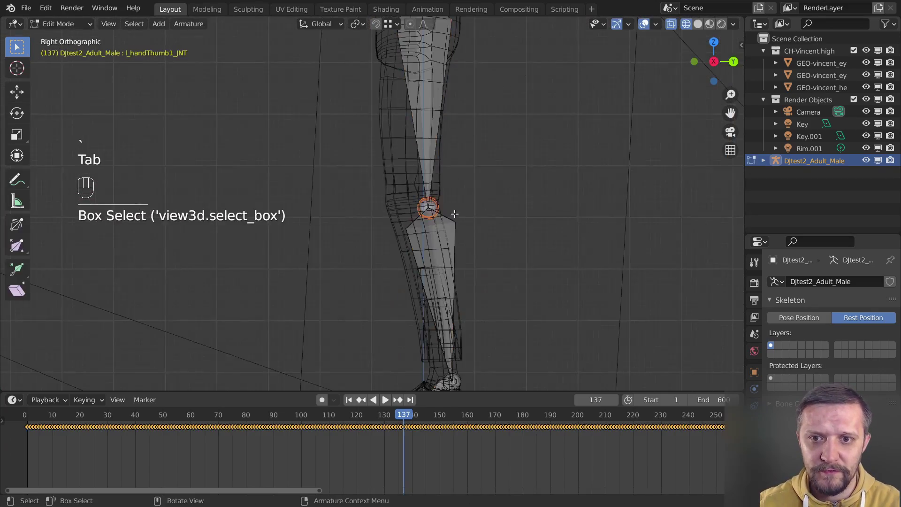
key("g")
key("g")
left_click_drag(395, 266, 296, 324)
key("g")
middle_click_drag(357, 198, 441, 173)
key("Tab")
Step: Return to solid shading and enable In Front in the armature's Viewport Display settings
key("z")
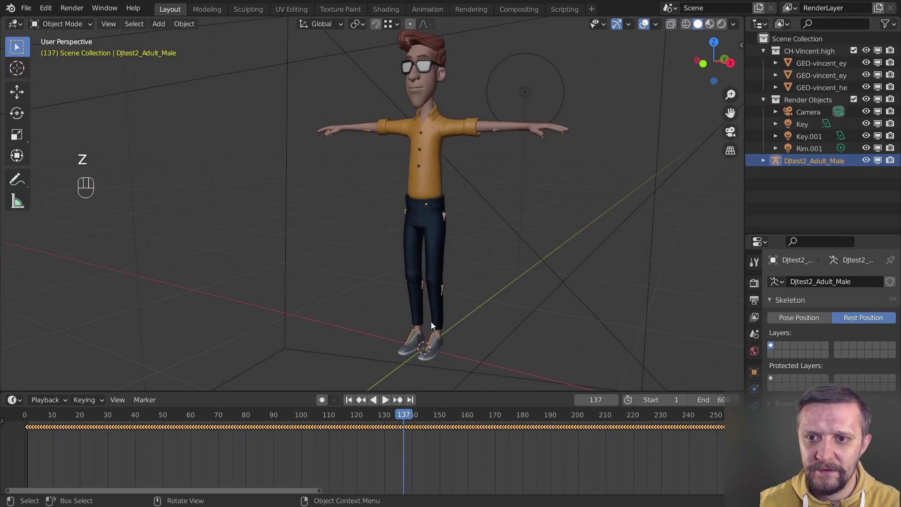
scroll(429, 326, "up", 3)
left_click(403, 335)
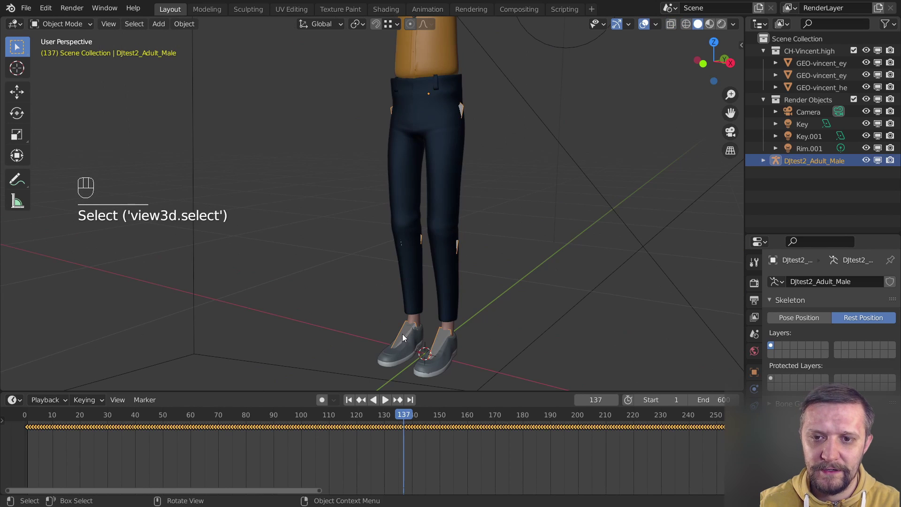
middle_click_drag(637, 309, 512, 268, "shift")
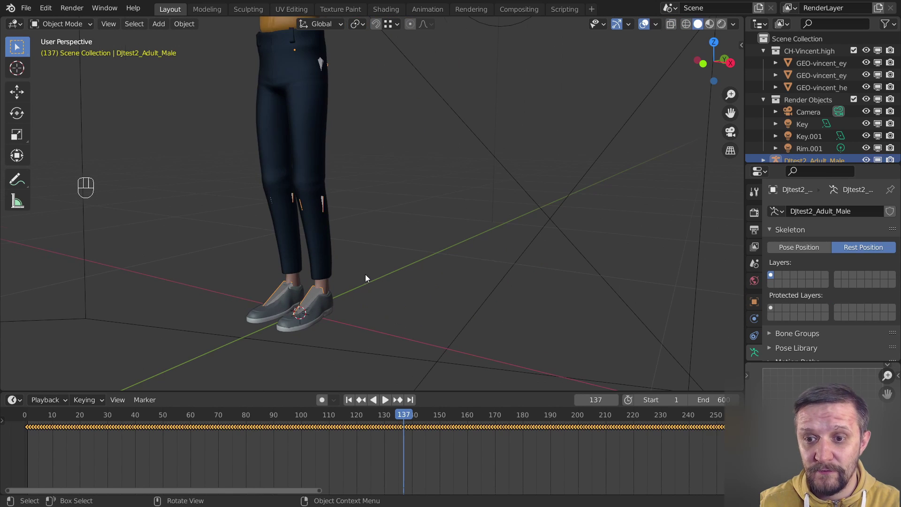
scroll(366, 274, "down", 2)
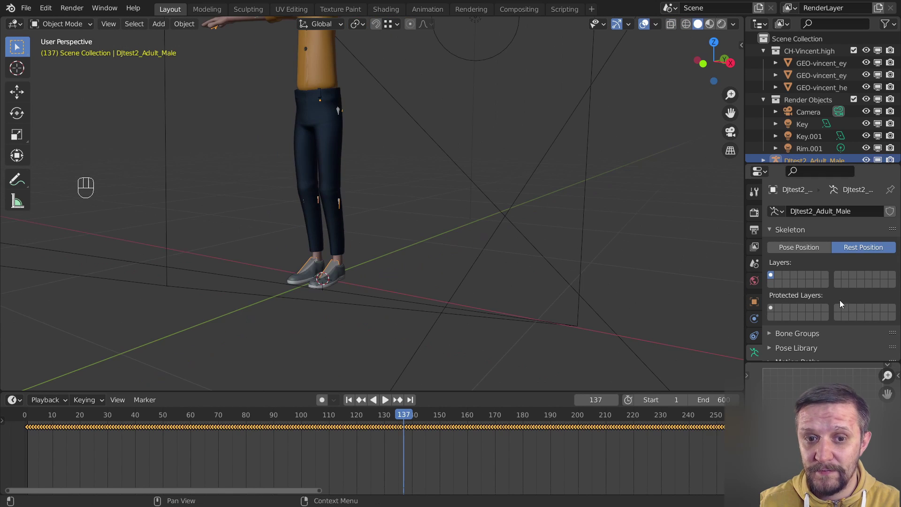
scroll(817, 310, "down", 3)
left_click(802, 321)
scroll(800, 281, "down", 4)
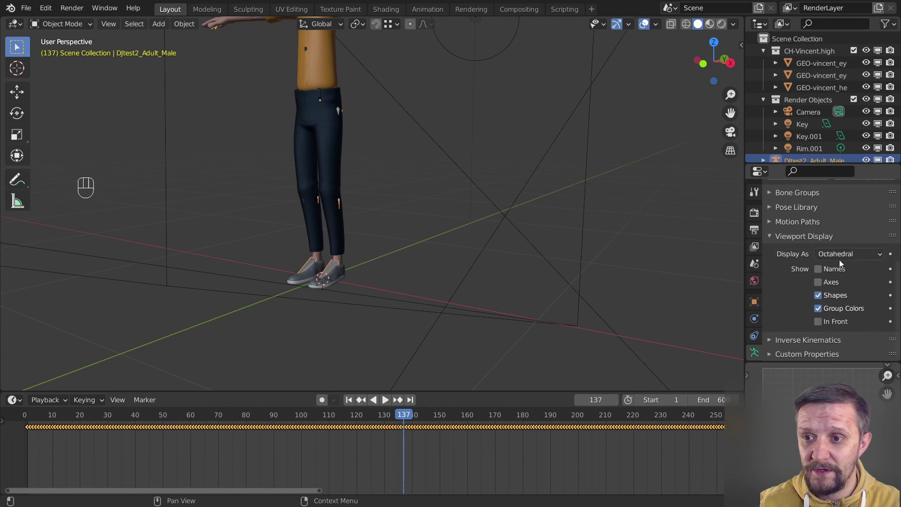
left_click(818, 322)
Step: Orbit around the character, deselect the armature and select the GEO-vincent_head mesh
mouse_move(374, 178)
middle_mouse_down()
mouse_move(401, 193)
mouse_move(486, 198)
mouse_move(566, 187)
mouse_move(451, 183)
middle_mouse_up()
scroll(458, 182, "down", 3)
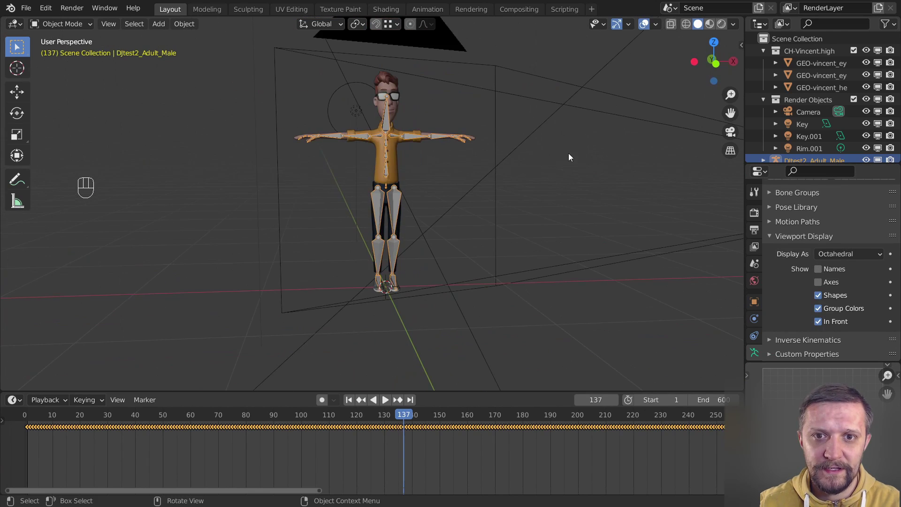
left_click(568, 153)
middle_click_drag(565, 160, 462, 176)
scroll(463, 169, "up", 2)
middle_click_drag(465, 159, 466, 210, "shift")
scroll(423, 165, "up", 2)
scroll(365, 127, "down", 1)
left_click(359, 187)
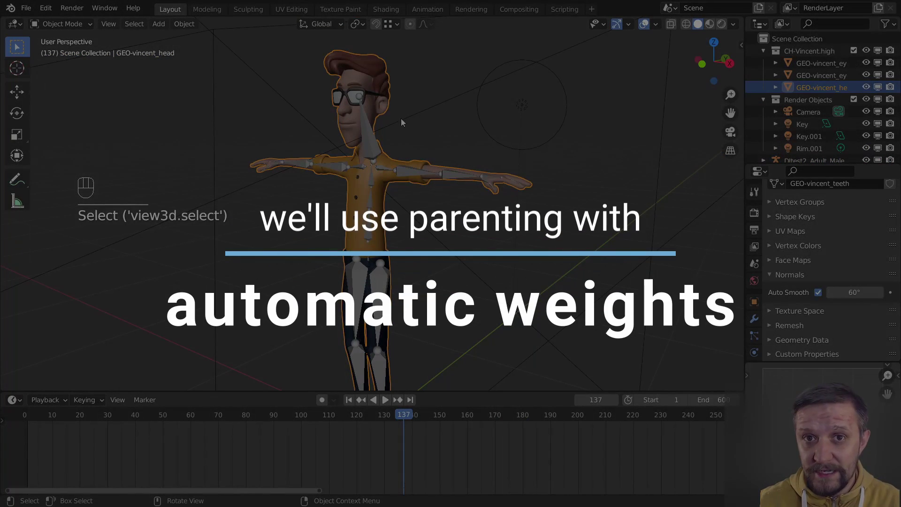
Step: Parent the head mesh to the armature with automatic weights, removing the duplicate Armature modifier
left_click(371, 149, "shift")
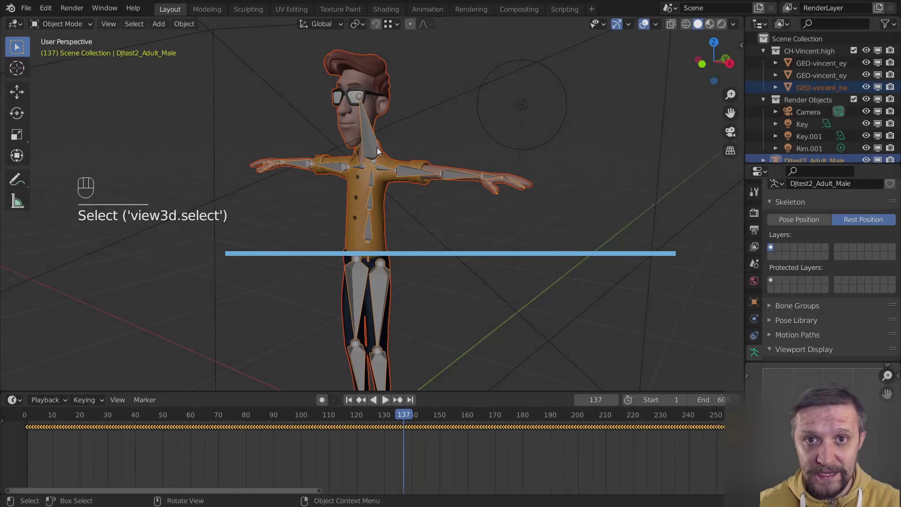
key("ctrl+p")
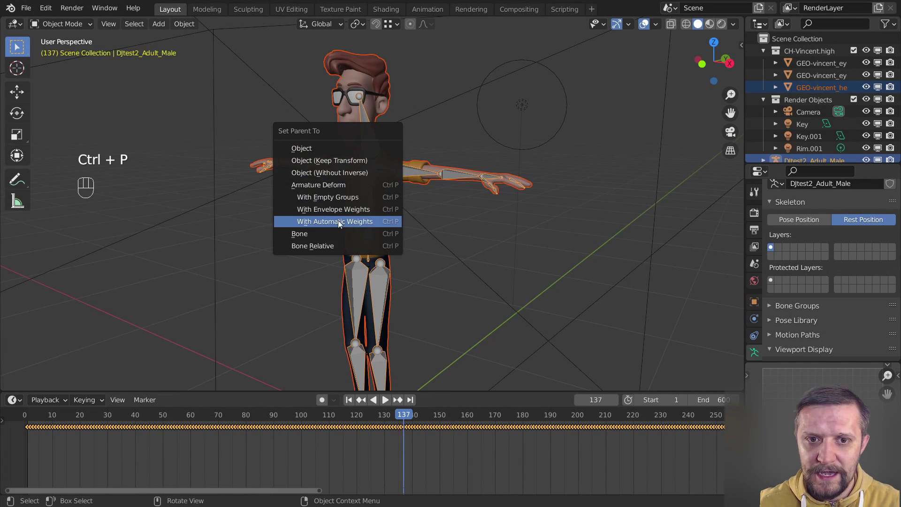
left_click(358, 221)
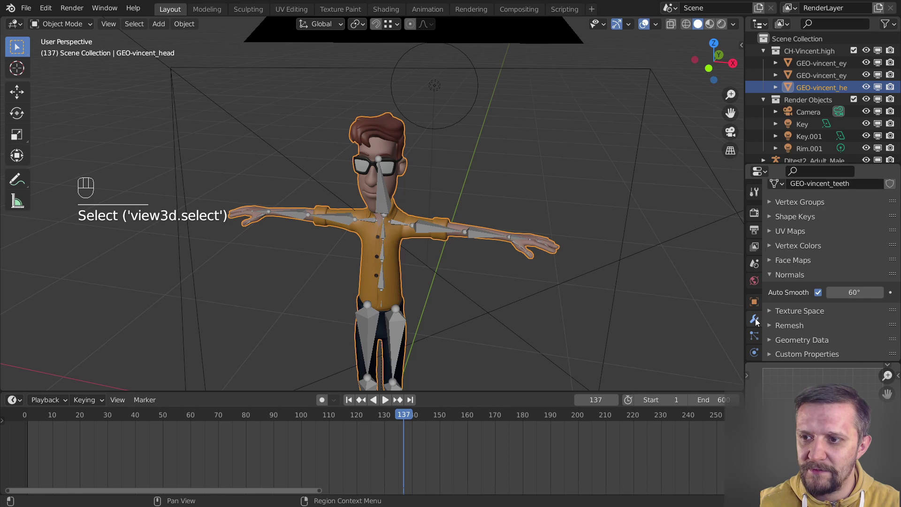
left_click(755, 320)
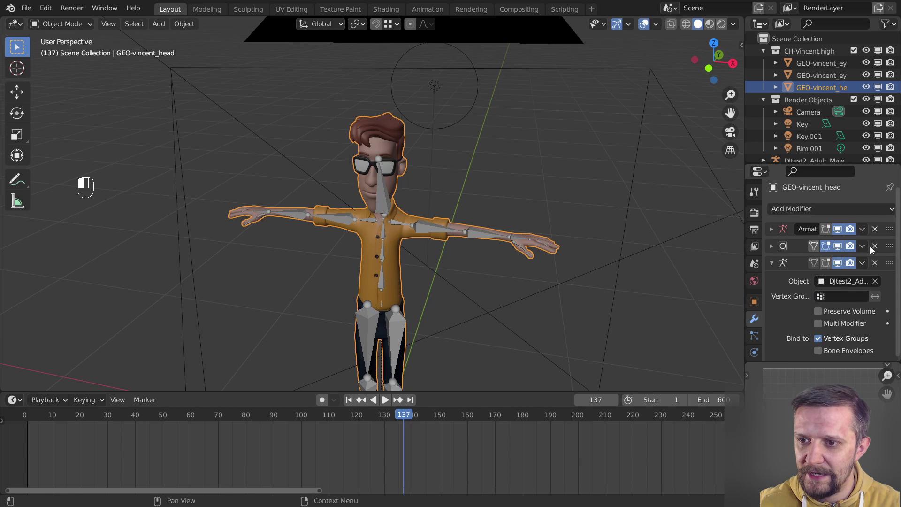
left_click(875, 229)
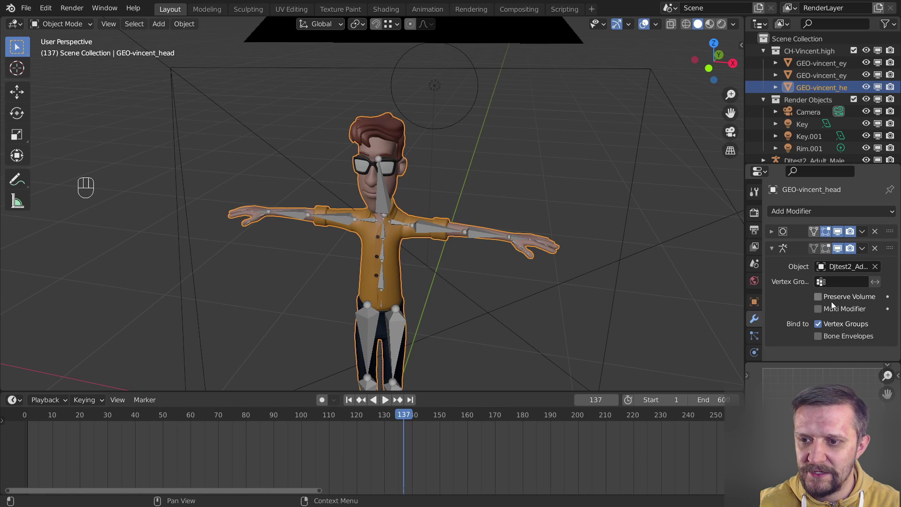
left_click(772, 248)
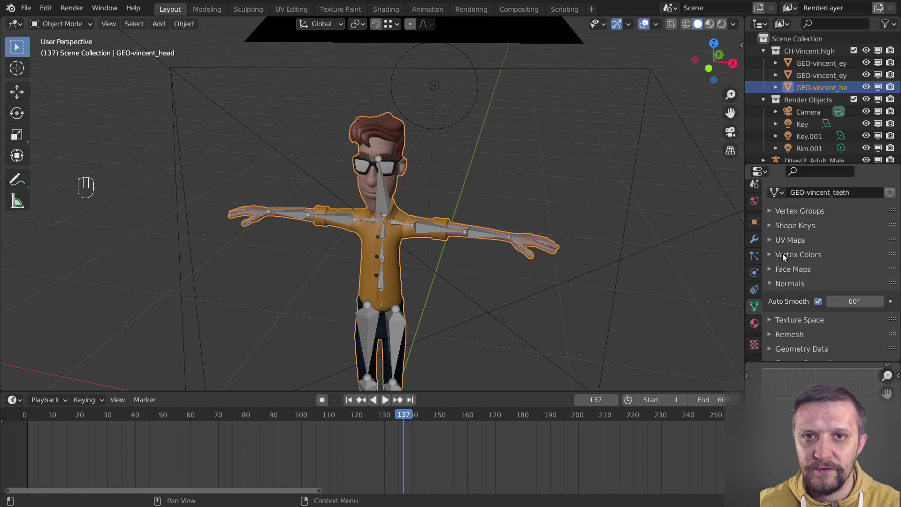
Step: Review the mesh's joint-named vertex groups and orbit the view to the side
left_click(775, 211)
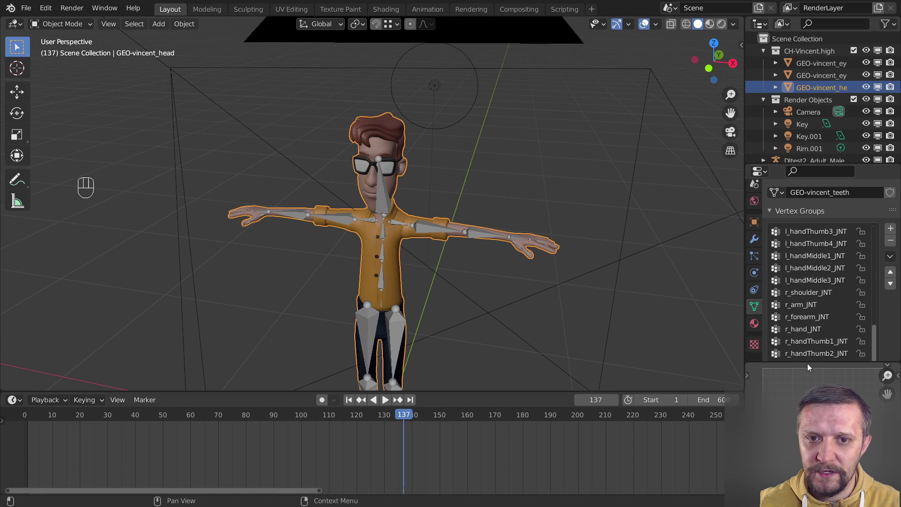
scroll(824, 324, "up", 12)
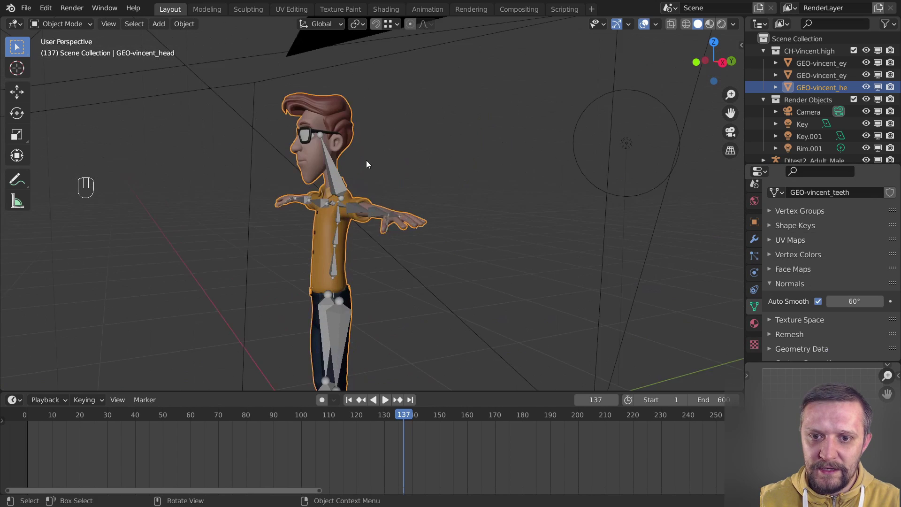
middle_click_drag(367, 160, 382, 161)
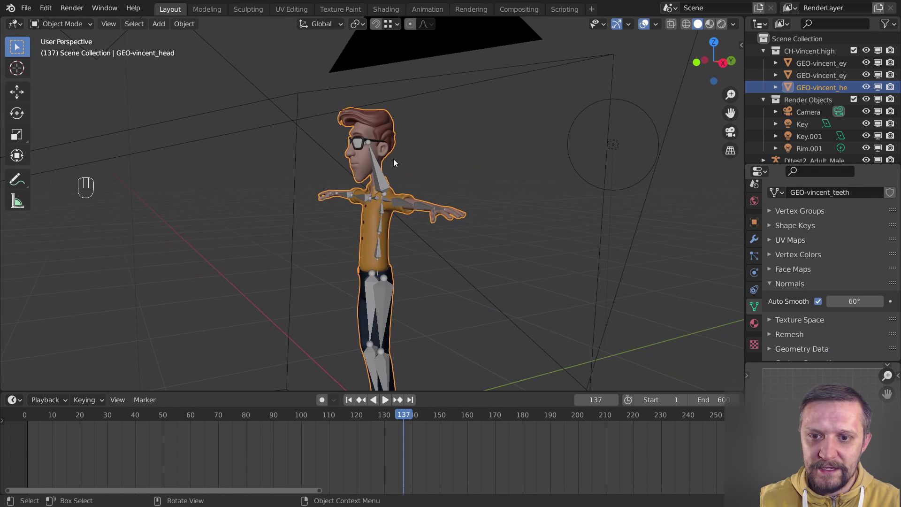
Step: Put DJtest2_Adult_Male in Pose Mode with Pose Position on, then inspect the posed character
left_click(382, 162)
left_click(61, 64)
scroll(432, 207, "down", 4)
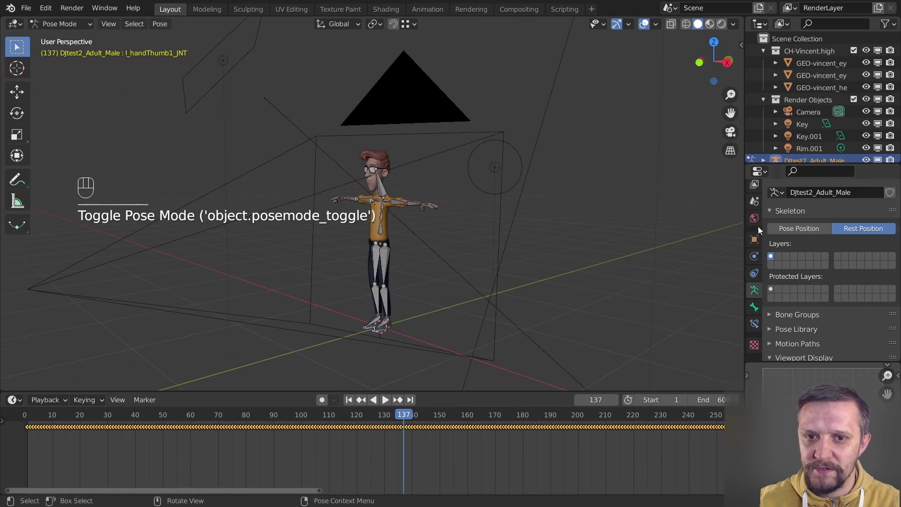
left_click(799, 228)
middle_click_drag(395, 125, 421, 142)
scroll(422, 142, "up", 3)
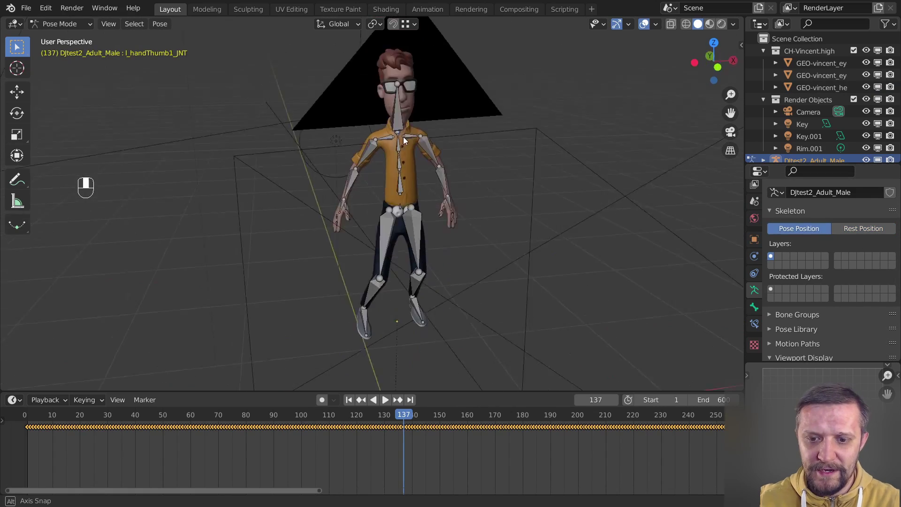
mouse_move(410, 137)
middle_mouse_down()
mouse_move(535, 122)
mouse_move(426, 143)
middle_mouse_up()
scroll(494, 200, "up", 4)
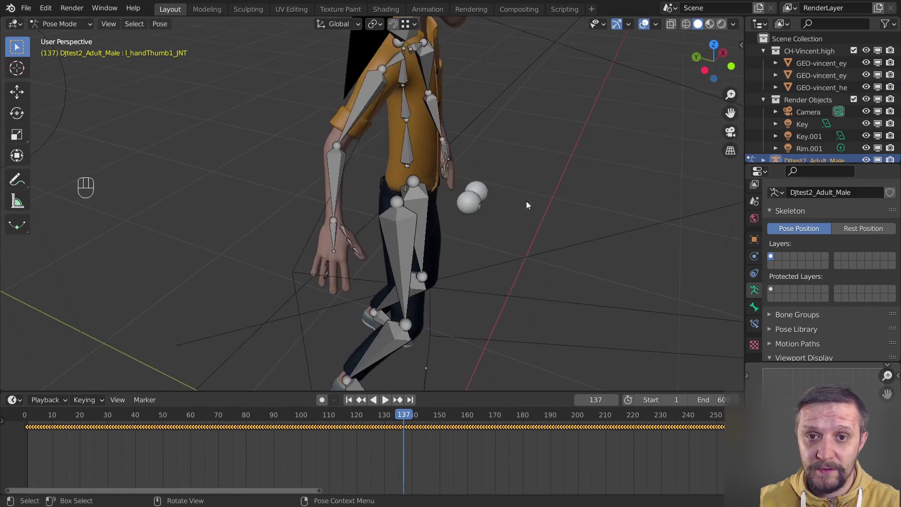
scroll(534, 202, "down", 5)
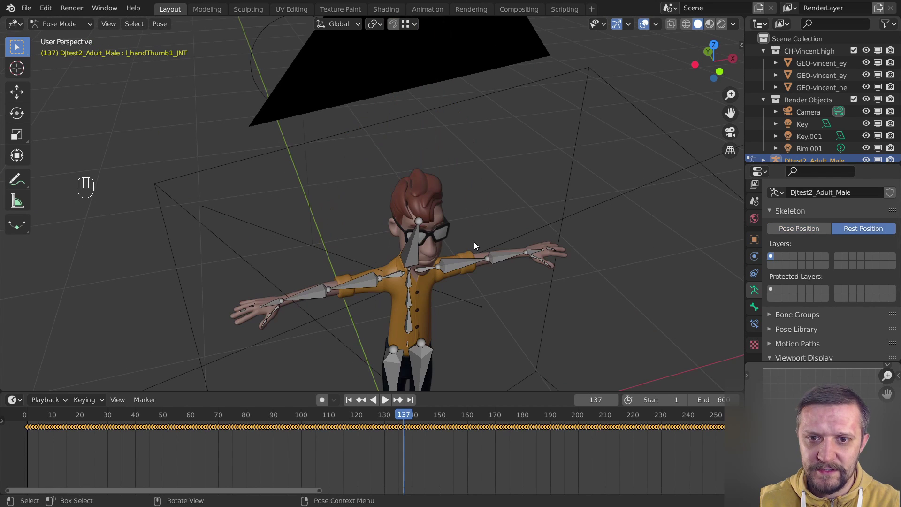
middle_click_drag(546, 249, 504, 258)
middle_click_drag(503, 258, 495, 229, "shift")
scroll(469, 221, "up", 1)
Step: Switch to wireframe shading and select the right eyeball together with the right upper-arm bone
key("z")
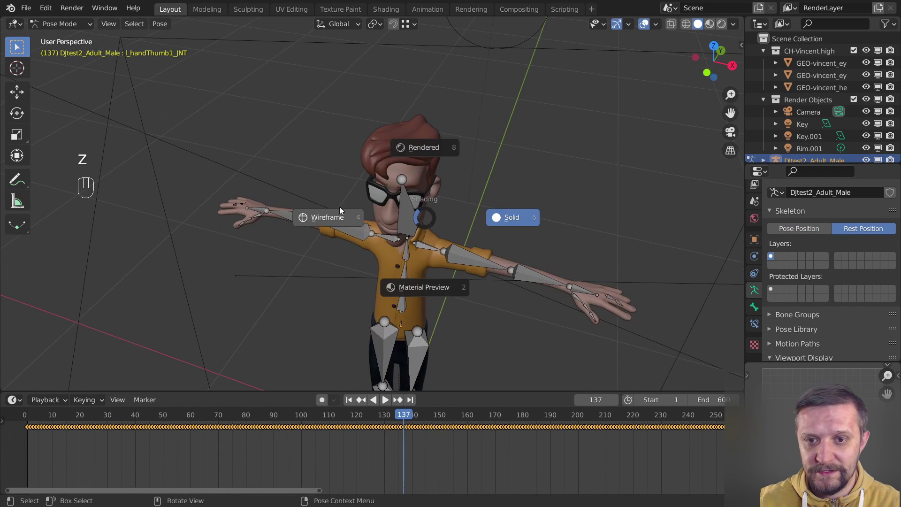
left_click(334, 209)
scroll(423, 193, "up", 2)
left_click(394, 154)
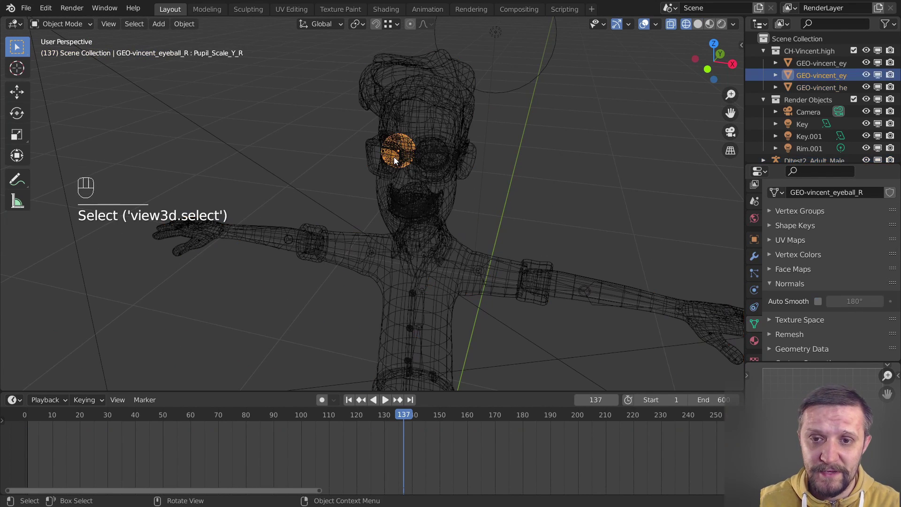
left_click(365, 245, "shift")
key("ctrl+p")
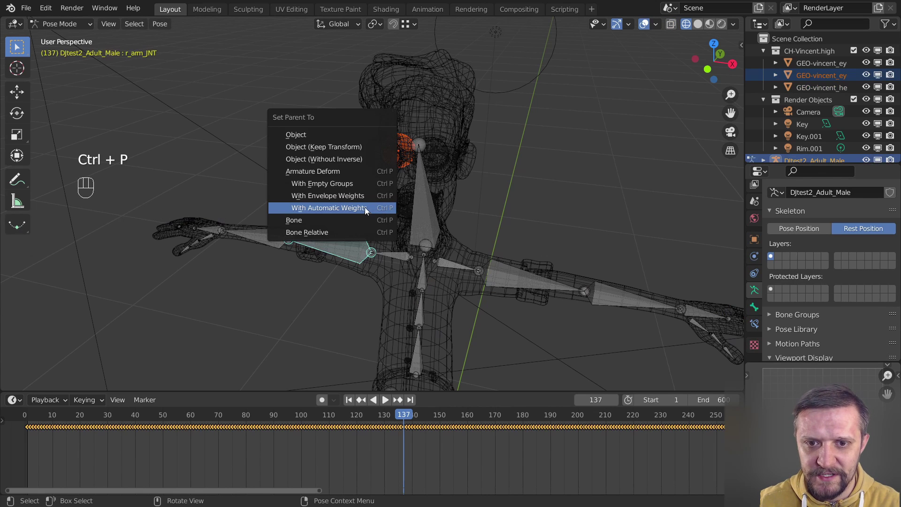
left_click(366, 206)
Step: Parent the eyeball to the armature via r_arm_JNT with automatic weights, then reselect the eyeball
left_click(365, 241, "shift")
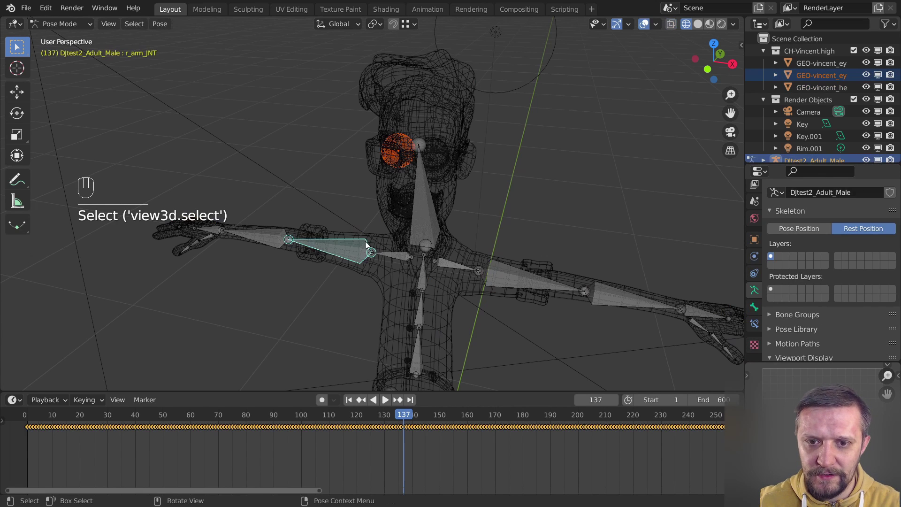
key("ctrl+p")
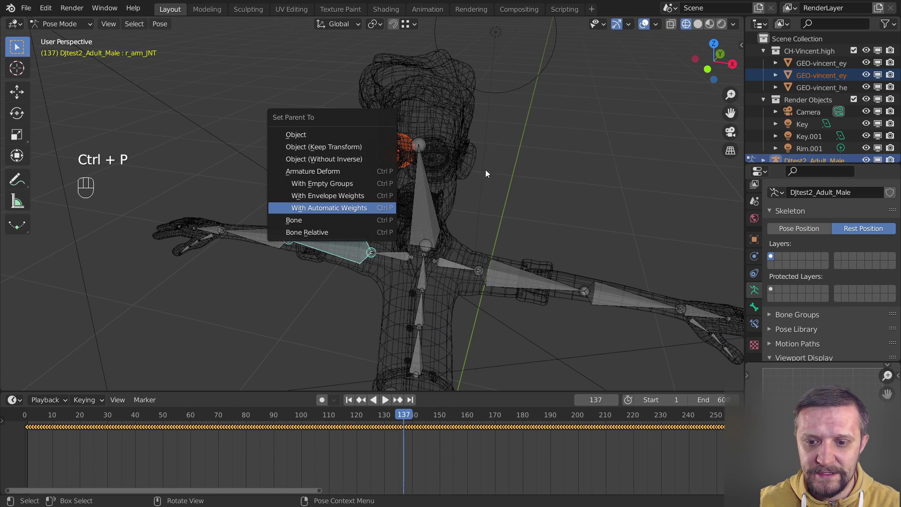
key("Return")
left_click(439, 152)
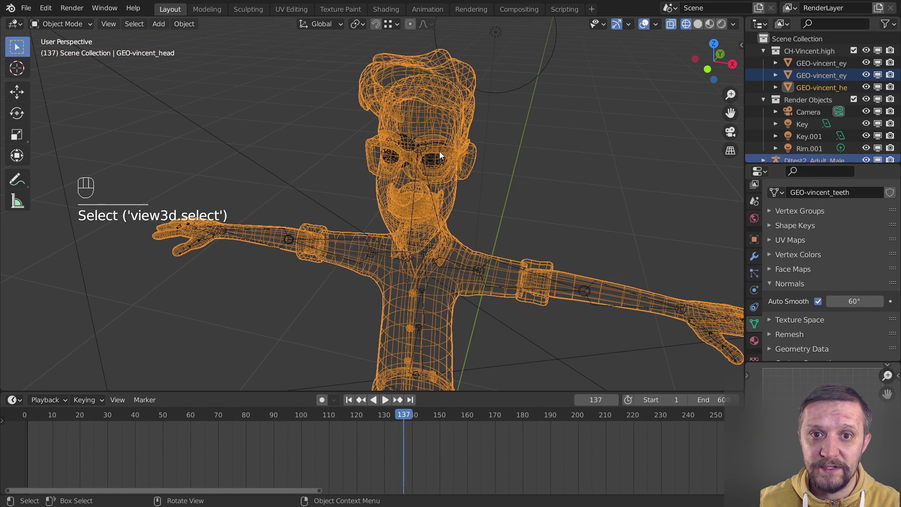
left_click(440, 152)
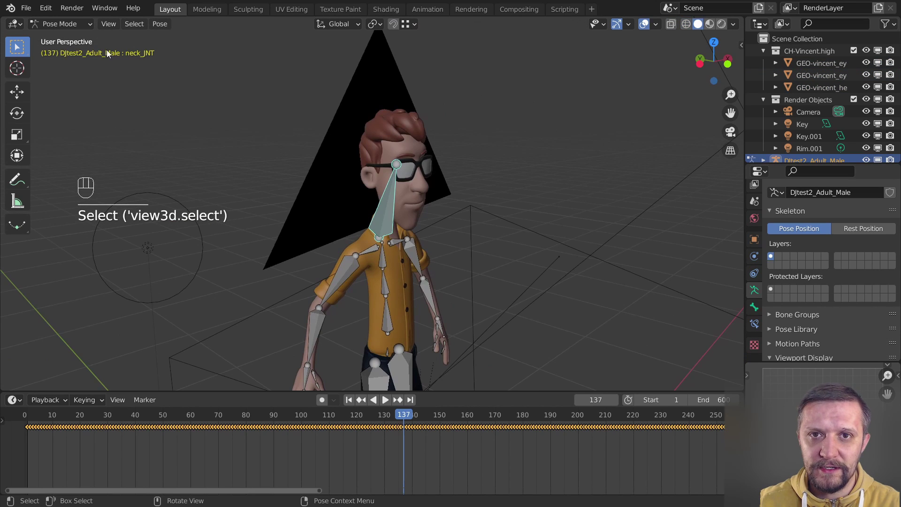
Step: Return the armature to Object Mode, select Vincent's head mesh, and enter Weight Paint mode
left_click(71, 24)
left_click(65, 38)
left_click(60, 24)
left_click(407, 136)
left_click(62, 24)
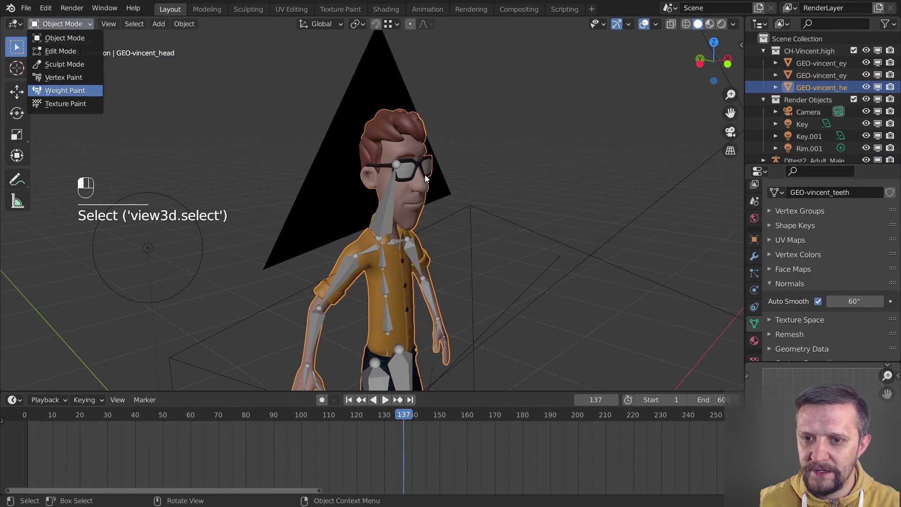
left_click(61, 89)
Step: View the head mesh weights of the spine_JNT, spine1_JNT and spine2_JNT vertex groups
left_click(771, 202)
scroll(805, 228, "down", 5)
scroll(575, 273, "down", 5)
middle_click_drag(572, 282, 582, 209, "shift")
scroll(586, 200, "up", 4)
scroll(817, 268, "up", 5)
left_click(801, 236)
middle_click_drag(583, 197, 601, 232, "shift")
left_click(801, 249)
left_click(802, 263)
Step: View the head_JNT weights, orbiting around the character's head
scroll(579, 213, "down", 5)
middle_click_drag(586, 196, 586, 234, "shift")
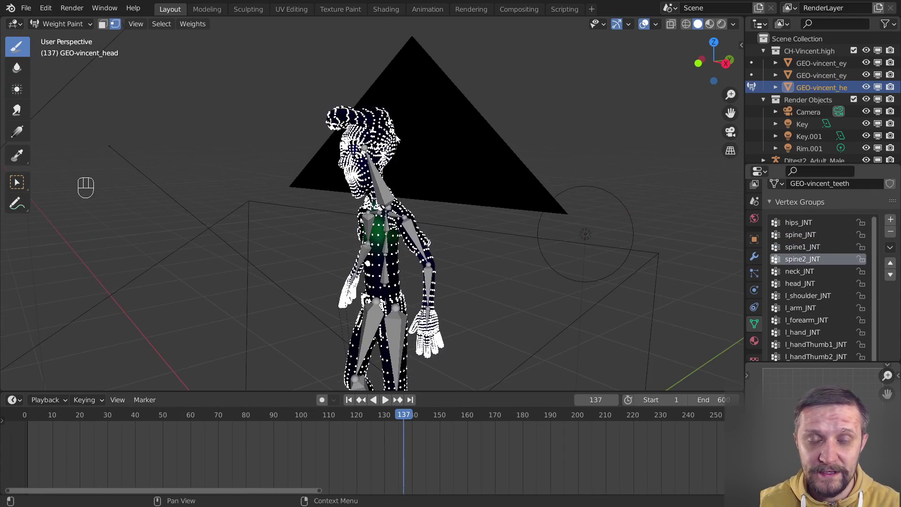
left_click(801, 284)
middle_click_drag(451, 176, 491, 192)
scroll(493, 188, "up", 4)
middle_click_drag(493, 186, 540, 181)
scroll(509, 169, "down", 4)
Step: Toggle Edit Mode, pick a viewport shading, and return the head mesh to Object Mode
key("Tab")
scroll(483, 170, "down", 3)
key("z")
left_click(568, 170)
left_click(67, 25)
left_click(67, 37)
scroll(535, 170, "down", 3)
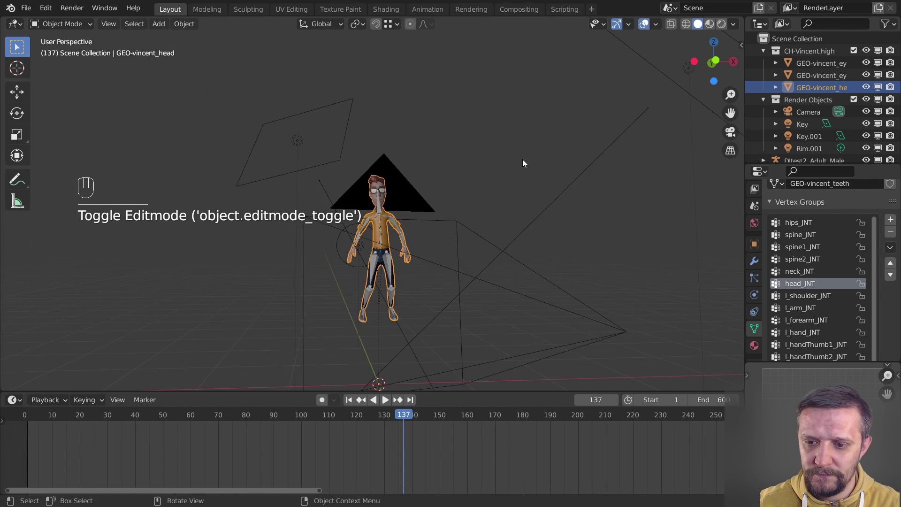
Step: Select the DJtest2_Adult_Male armature and play the mocap animation
left_click(528, 144)
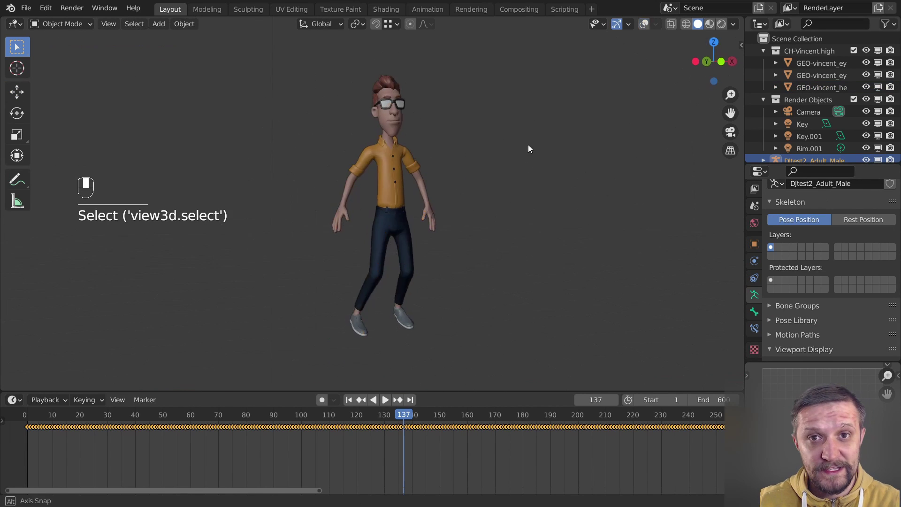
key("space")
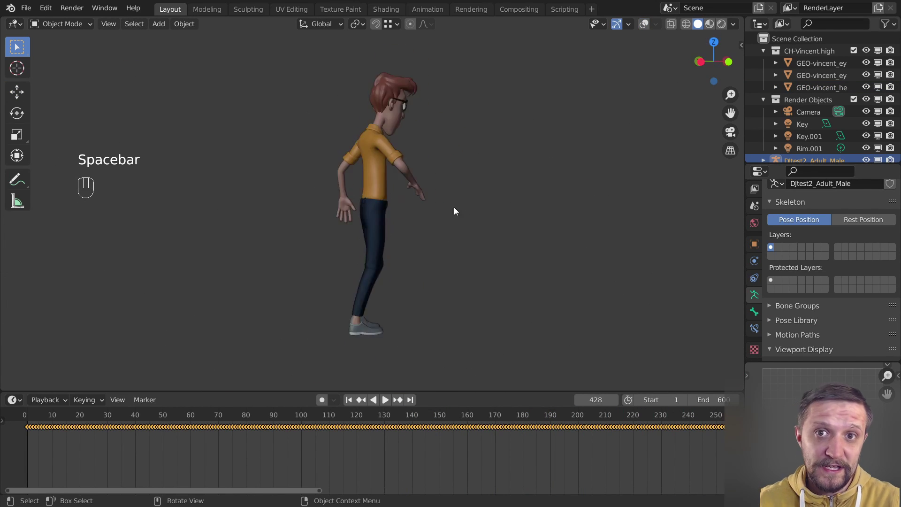
middle_click_drag(455, 207, 455, 171)
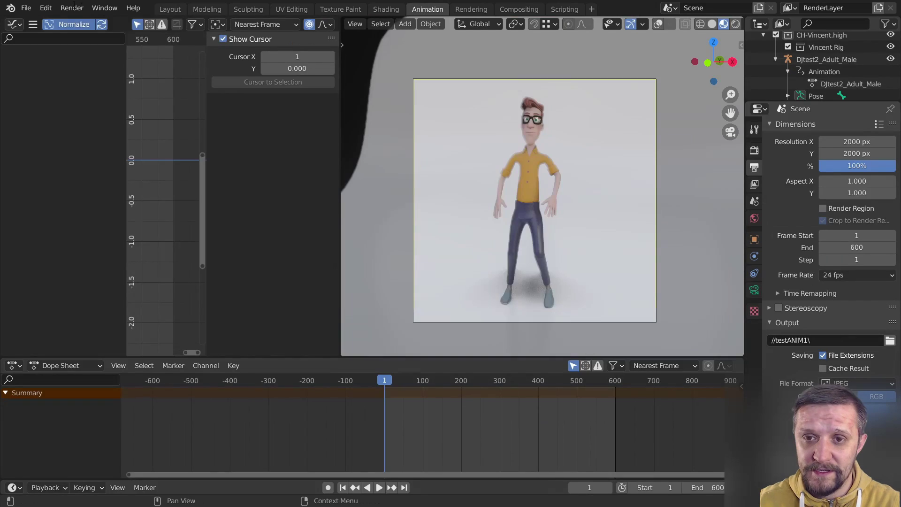
Step: Upload the project to GarageFarm.NET via Render > renderBeamer > Beam it up
left_click(72, 8)
mouse_move(169, 116)
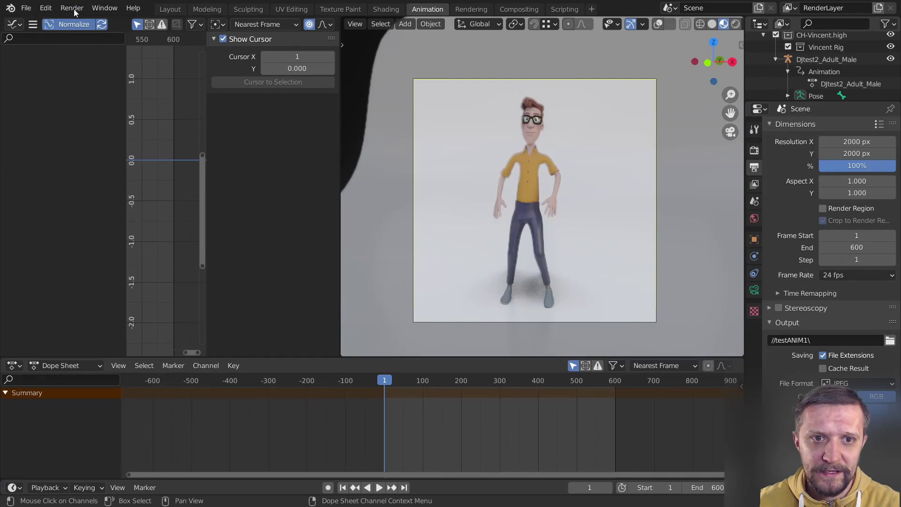
left_click(72, 7)
mouse_move(117, 116)
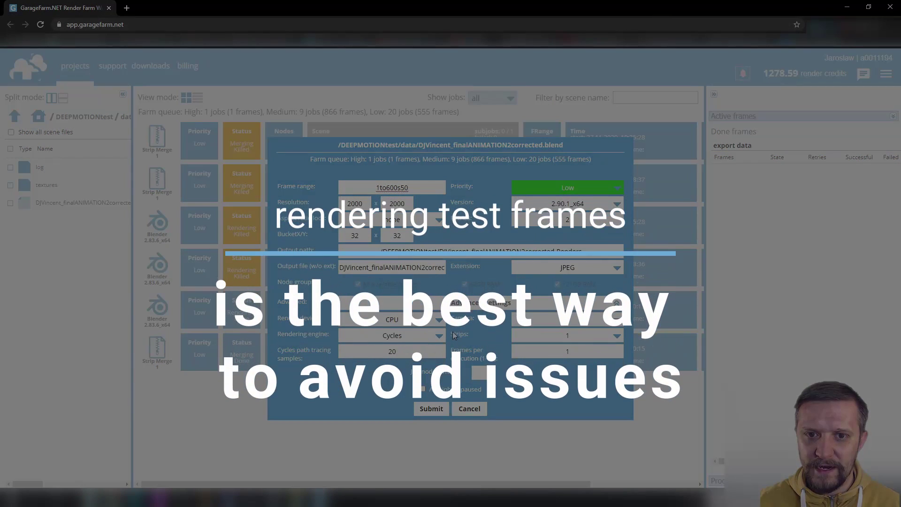
Step: Submit the job with GPU rendering, 192×192 buckets and 5 frames per execution
left_click(431, 322)
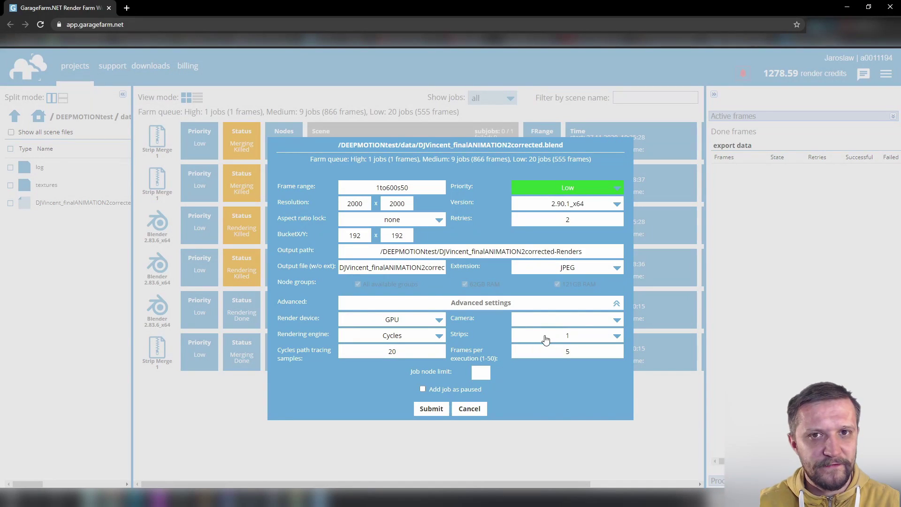
left_click(432, 409)
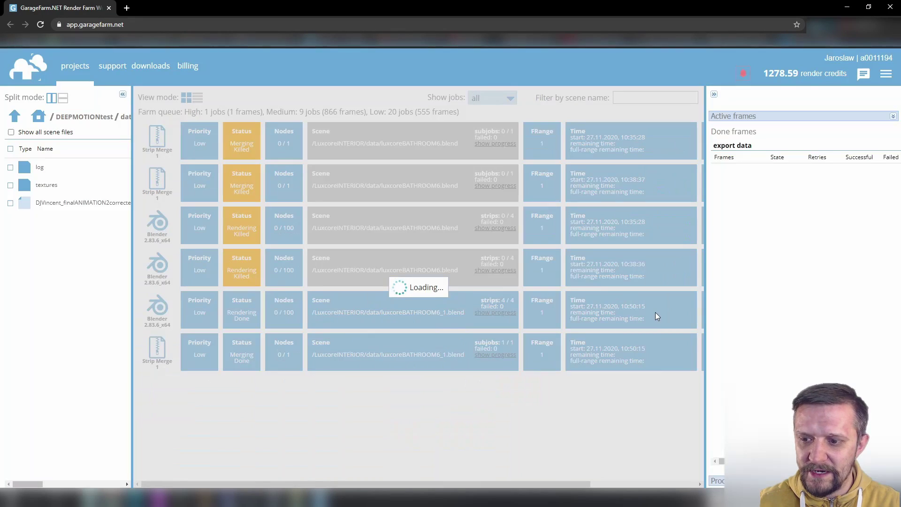